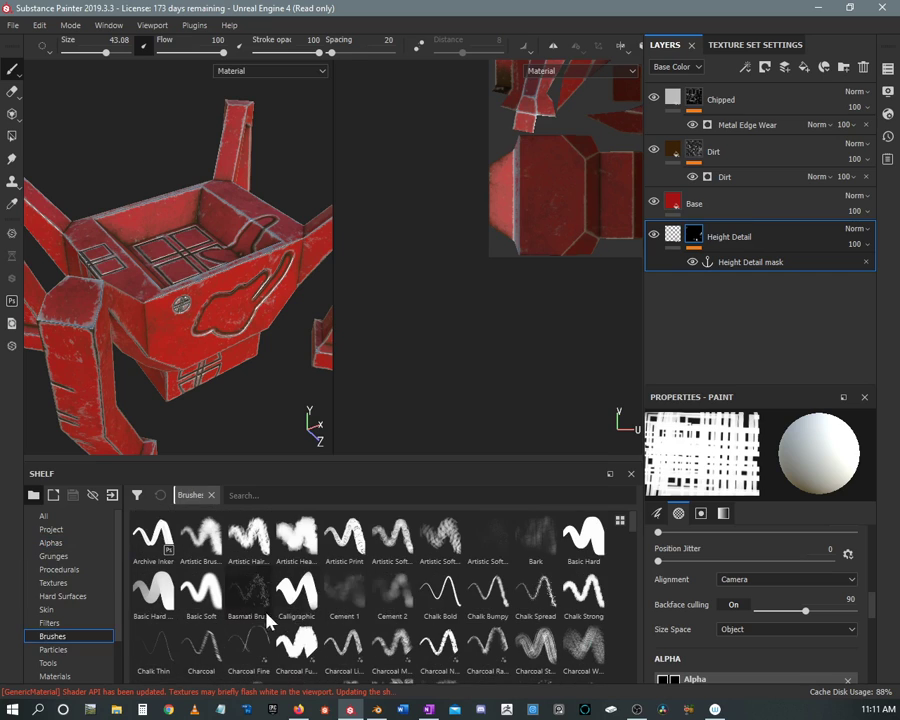
Paint out the raised and grooved details on the body's front and interior in the Height Detail mask, using the Basic Hard brush at size 76.4 in black
left_click(590, 540)
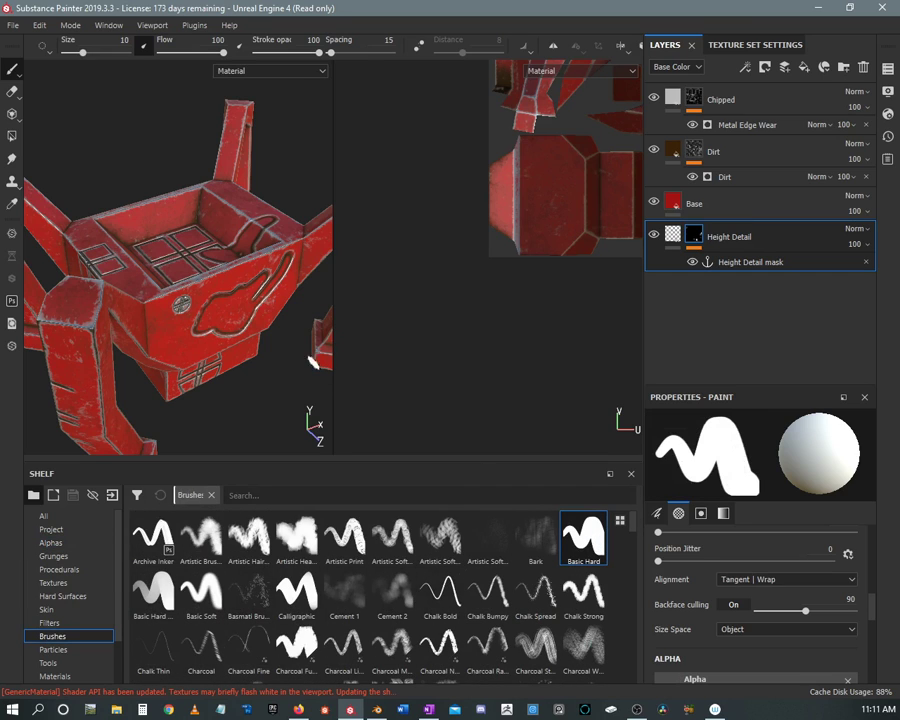
right_click_drag(201, 311, 300, 311, "ctrl")
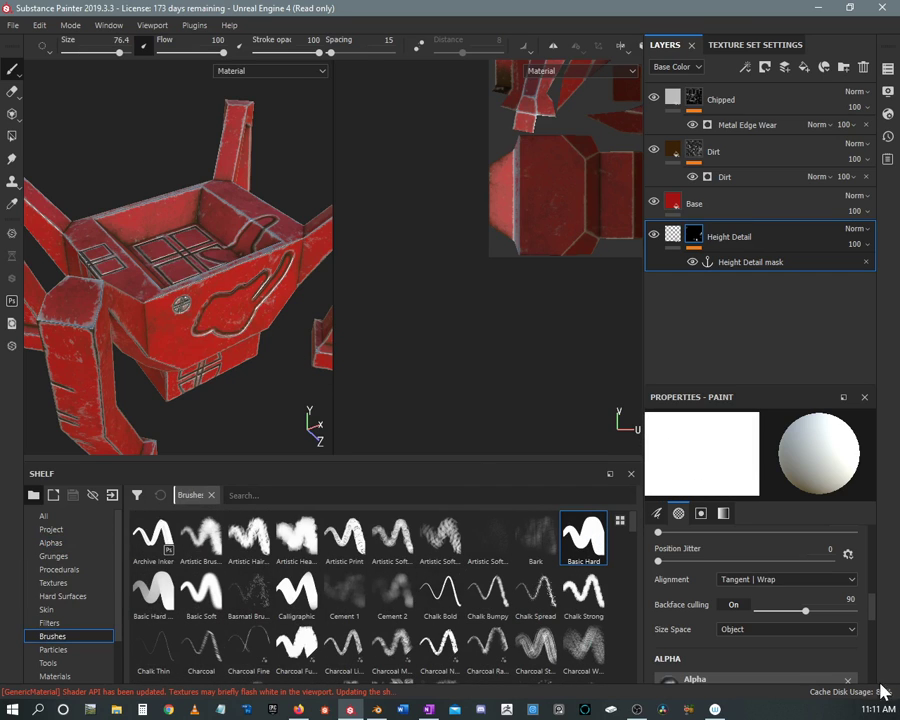
mouse_move(294, 308)
left_mouse_down()
mouse_move(192, 314)
mouse_move(265, 228)
left_mouse_up()
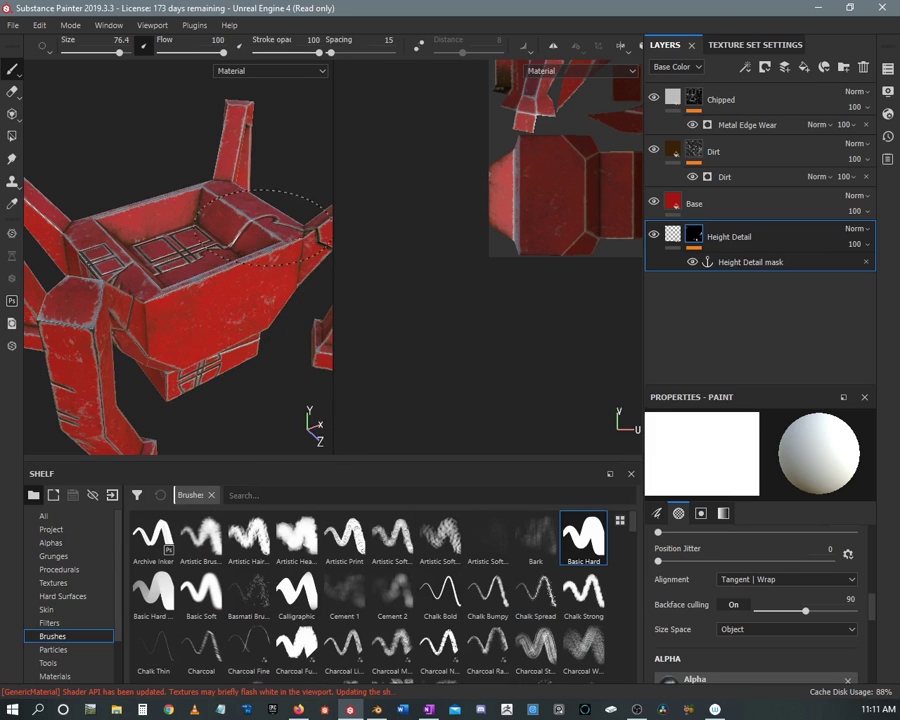
key("x")
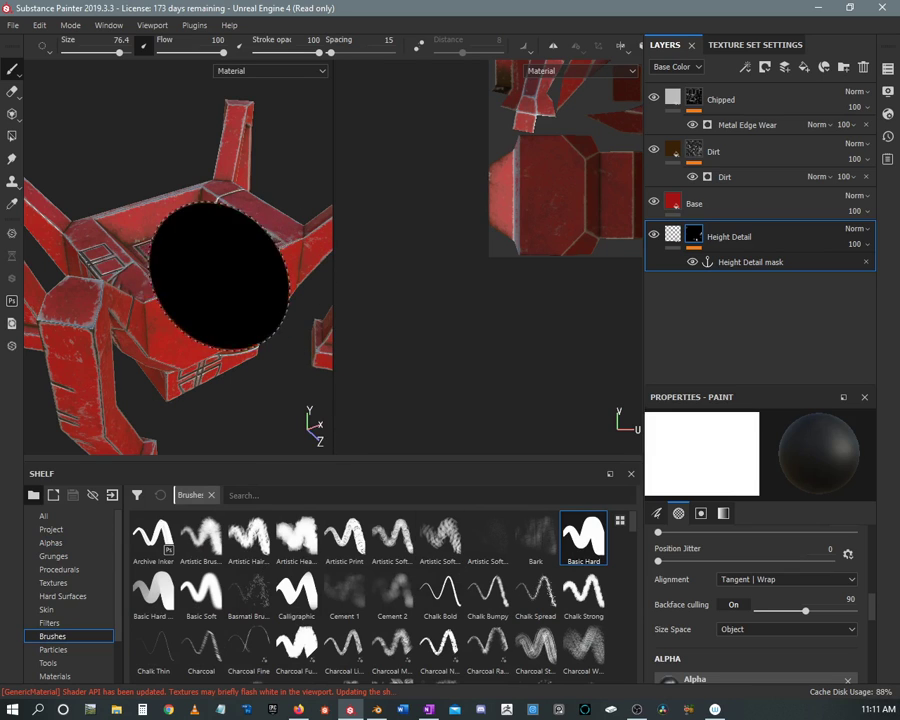
mouse_move(284, 246)
left_mouse_down()
mouse_move(292, 206)
mouse_move(216, 250)
mouse_move(173, 325)
mouse_move(245, 370)
left_mouse_up()
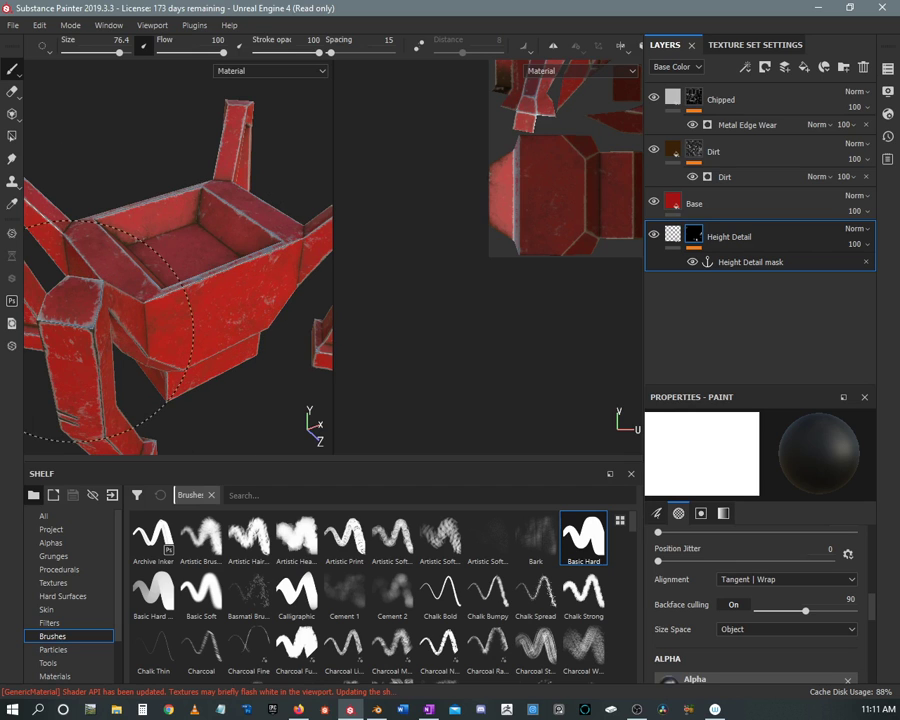
mouse_move(177, 399)
left_mouse_down()
mouse_move(235, 251)
mouse_move(203, 213)
mouse_move(252, 278)
mouse_move(305, 221)
left_mouse_up()
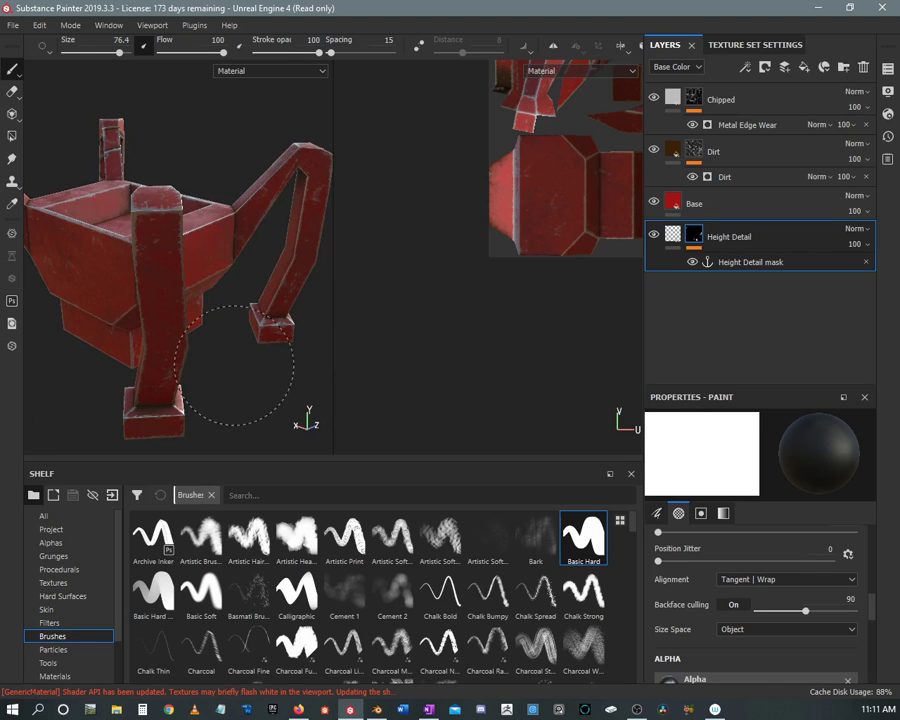
Paint out the remaining height details on the body's other sides and the legs with the black brush
left_click_drag(234, 365, 120, 150, "alt")
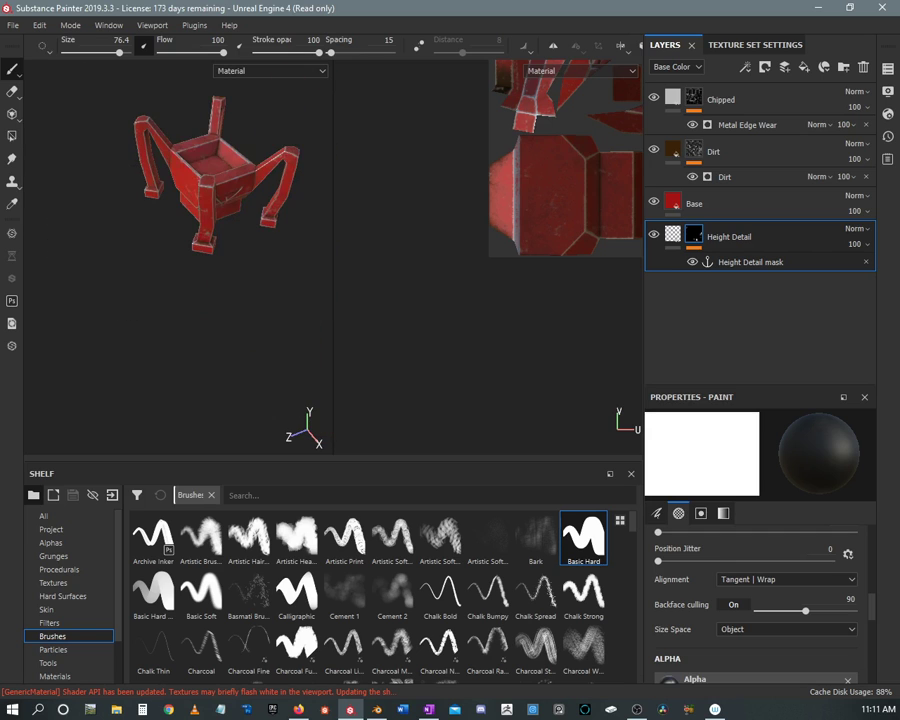
right_click_drag(116, 105, 160, 484, "alt")
left_click_drag(160, 484, 217, 308, "alt")
middle_click_drag(217, 308, 114, 262, "alt")
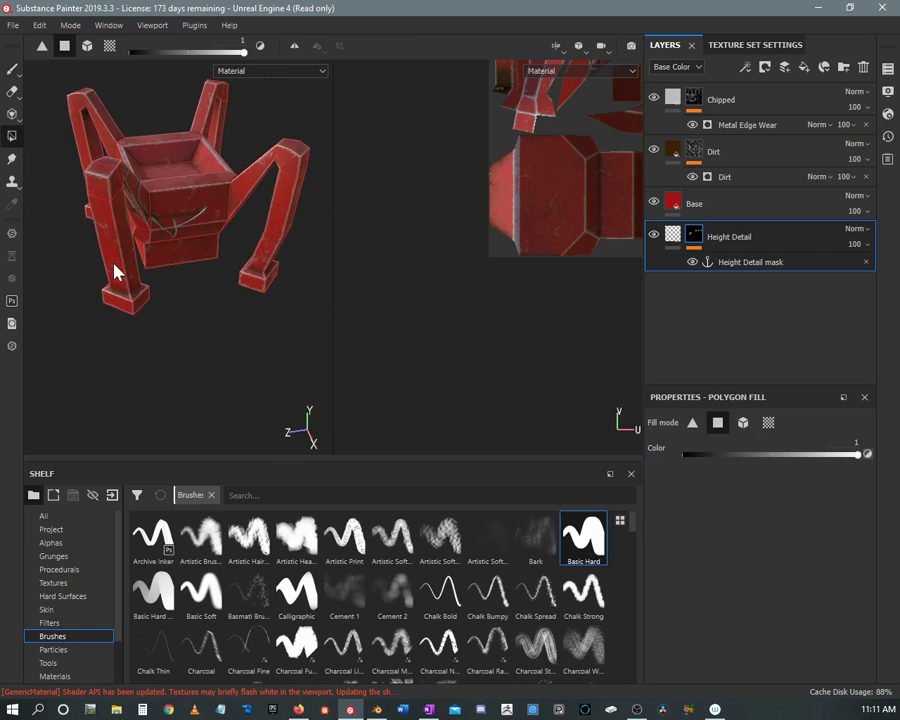
key("1")
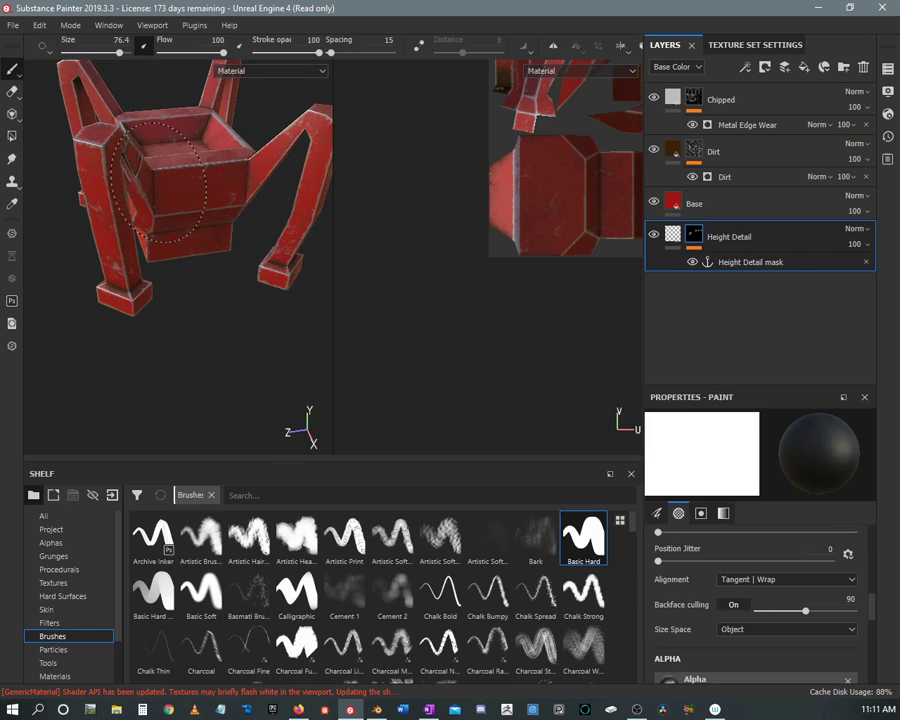
left_click_drag(255, 165, 258, 258, "alt")
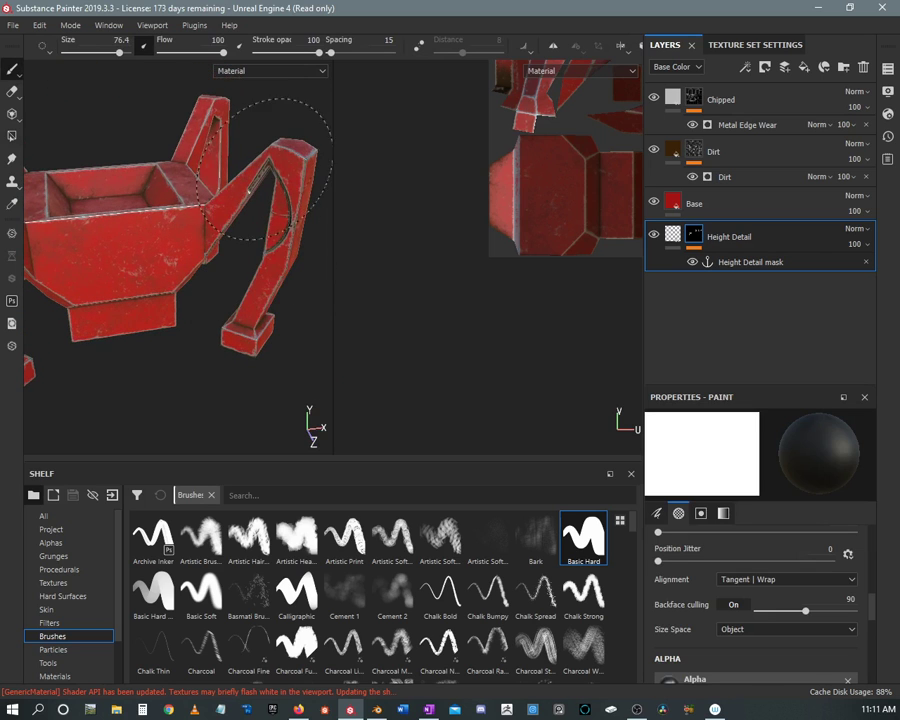
mouse_move(176, 208)
left_mouse_down("alt")
mouse_move(246, 226)
mouse_move(248, 238)
mouse_move(199, 216)
mouse_move(249, 219)
mouse_move(251, 253)
mouse_move(227, 279)
mouse_move(202, 250)
left_mouse_up("alt")
Paint loose groove strokes on the body's front at brush size 14.44 and try to replace the Height Detail mask with a black mask
right_click_drag(204, 245, 147, 244, "ctrl")
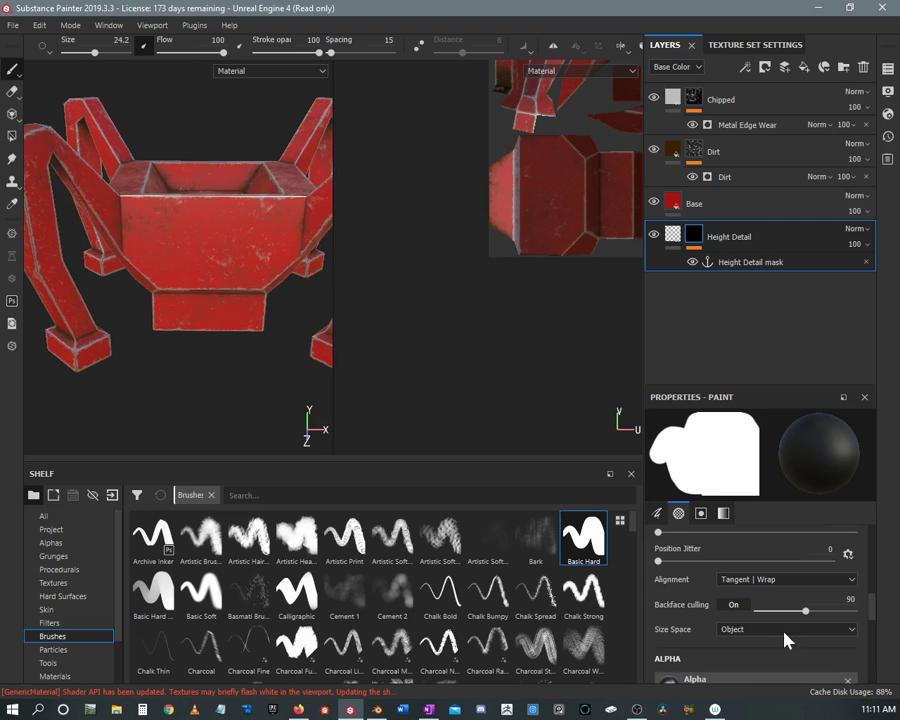
right_click_drag(245, 251, 230, 250, "ctrl")
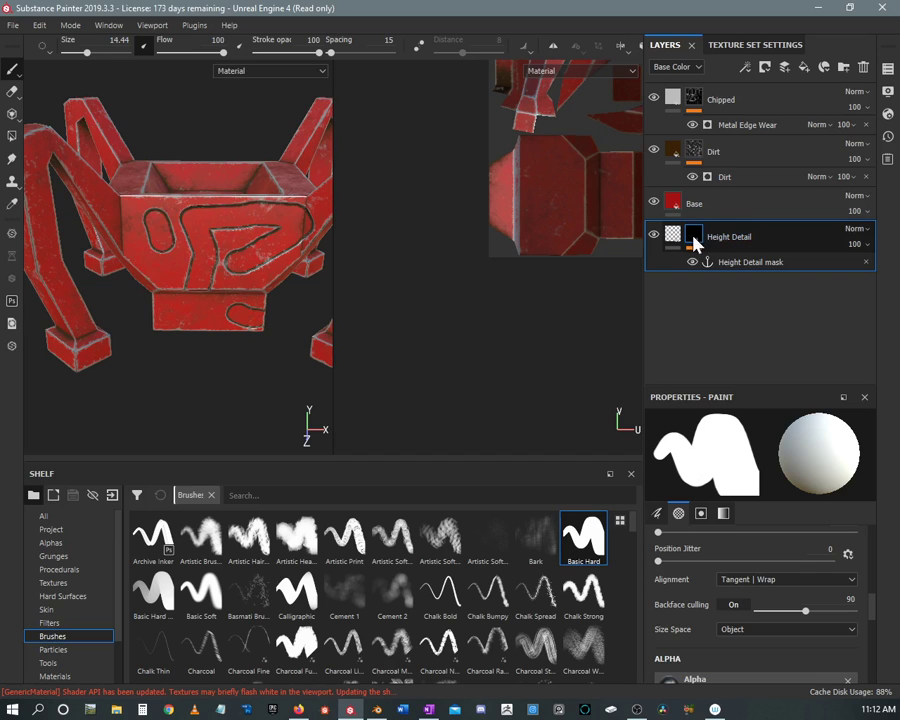
right_click(694, 243)
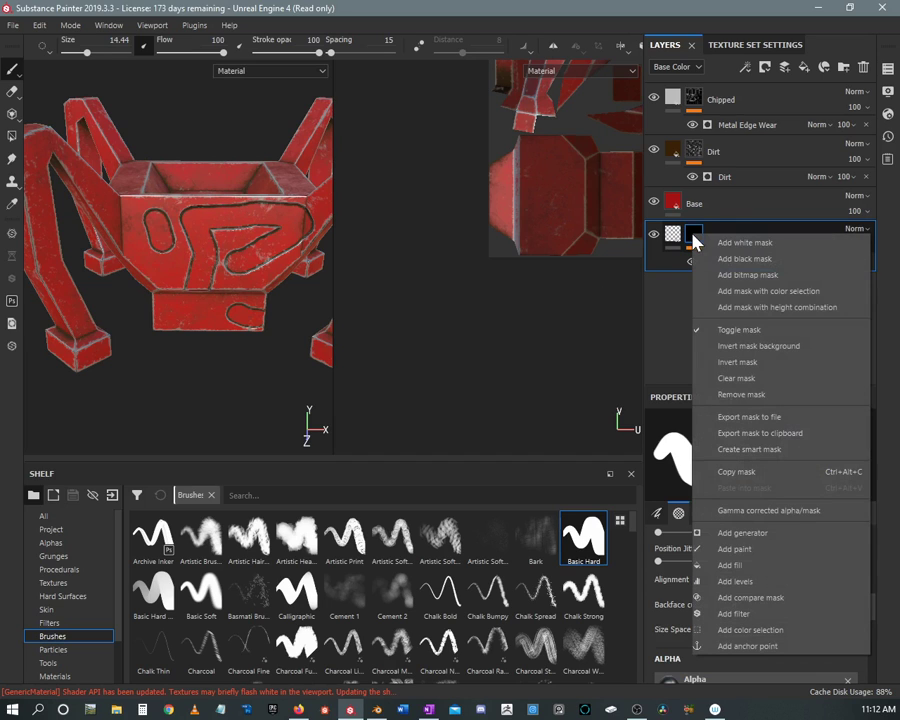
left_click(745, 259)
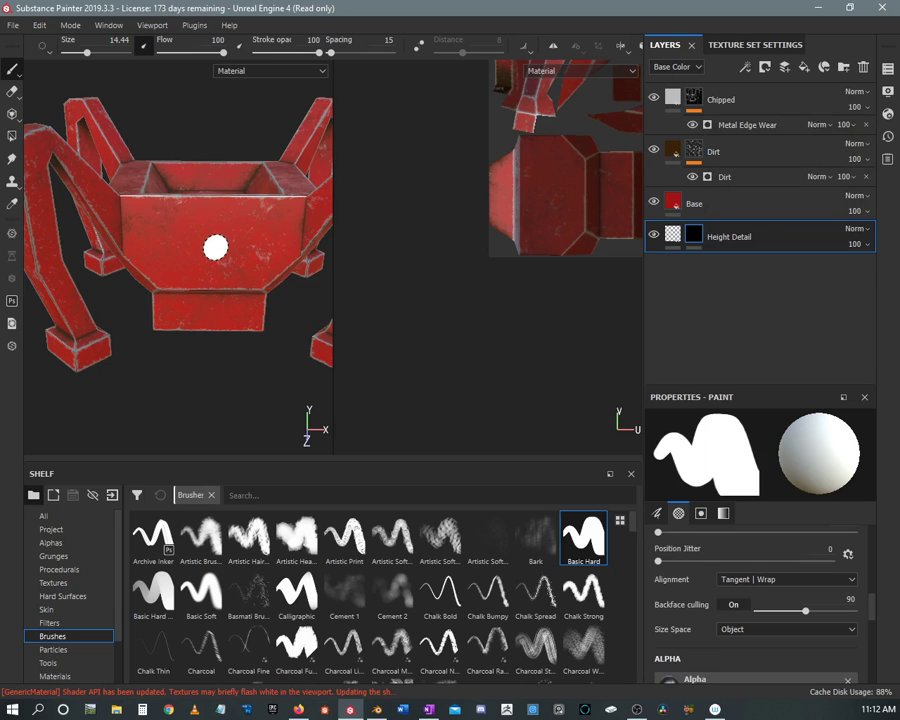
key("ctrl+z")
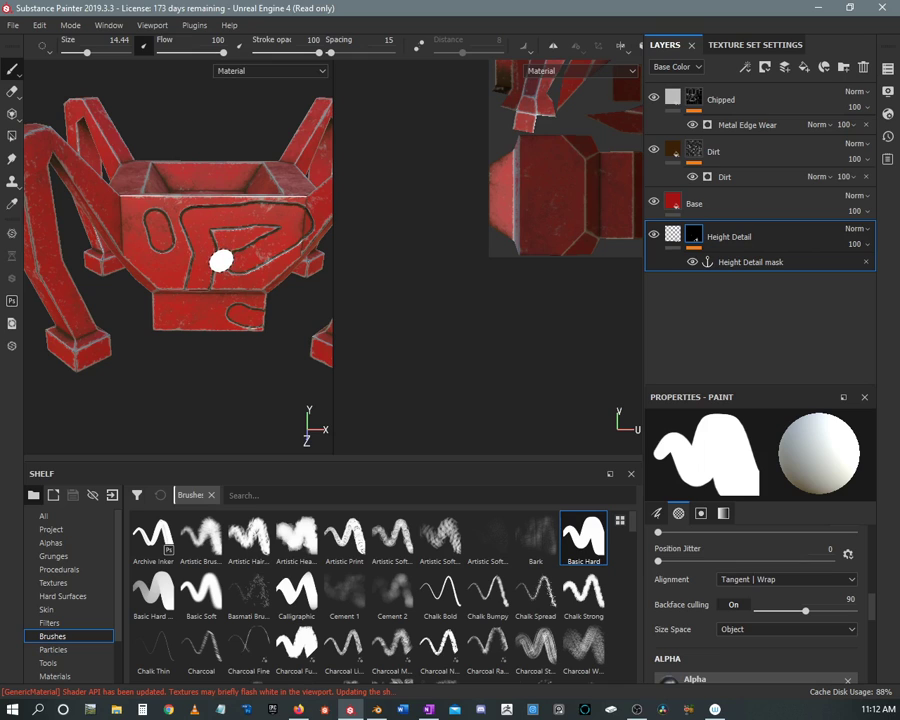
Erase the loose groove strokes from the body's front in the Height Detail mask, using black at brush size 23.04
key("x")
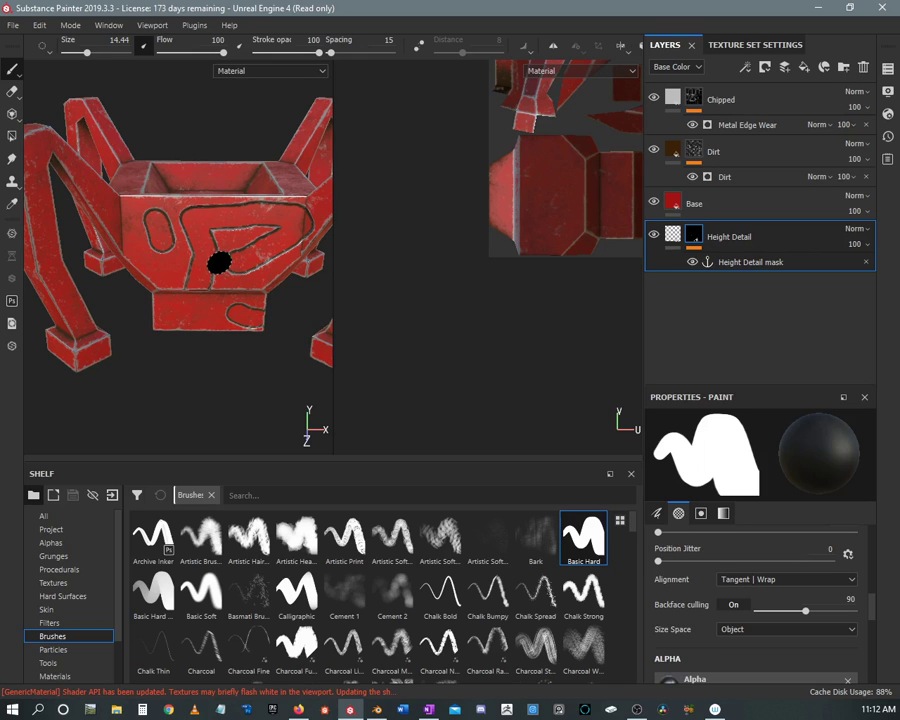
key("bracketright")
key("bracketright")
key("bracketright")
key("bracketright")
key("bracketright")
left_click_drag(219, 263, 115, 206)
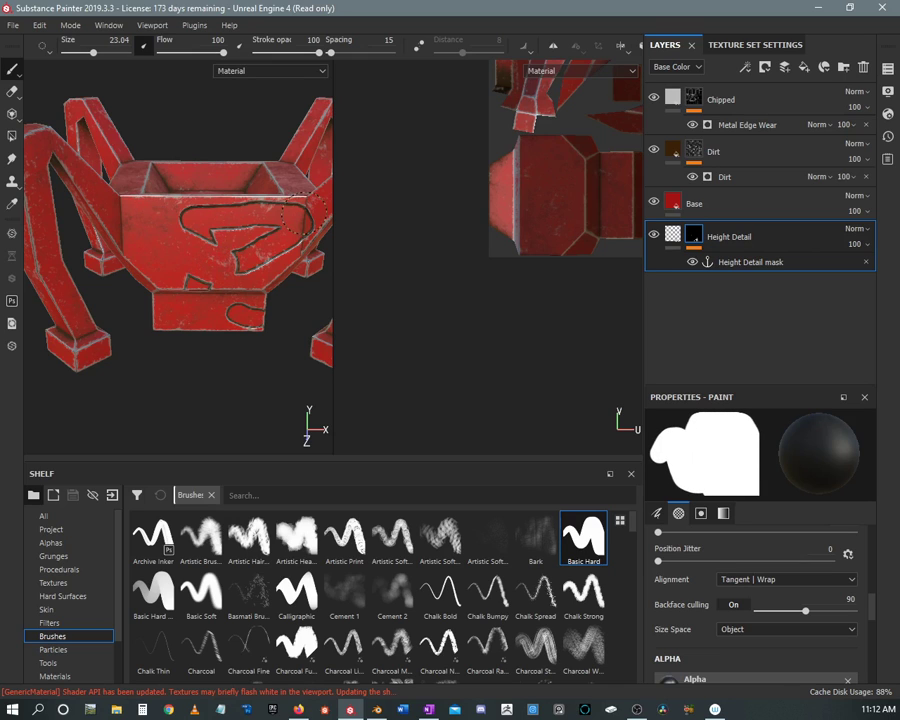
left_click_drag(303, 213, 286, 238)
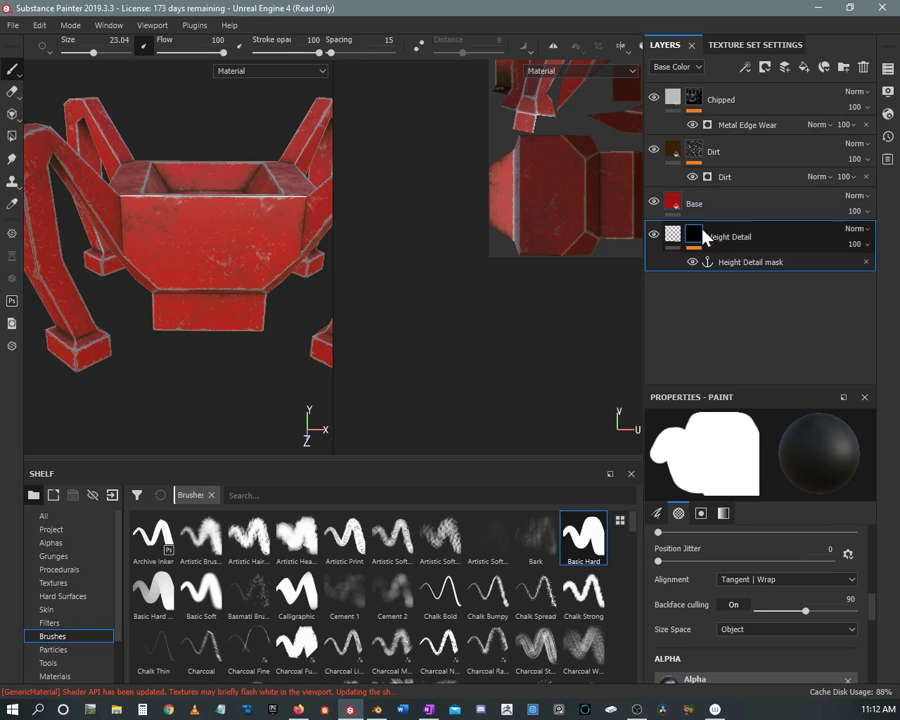
Add a new paint layer directly above the Height Detail layer
mouse_move(160, 178)
left_mouse_down("alt")
mouse_move(191, 195)
mouse_move(156, 192)
mouse_move(151, 161)
mouse_move(156, 197)
mouse_move(125, 161)
mouse_move(143, 187)
left_mouse_up("alt")
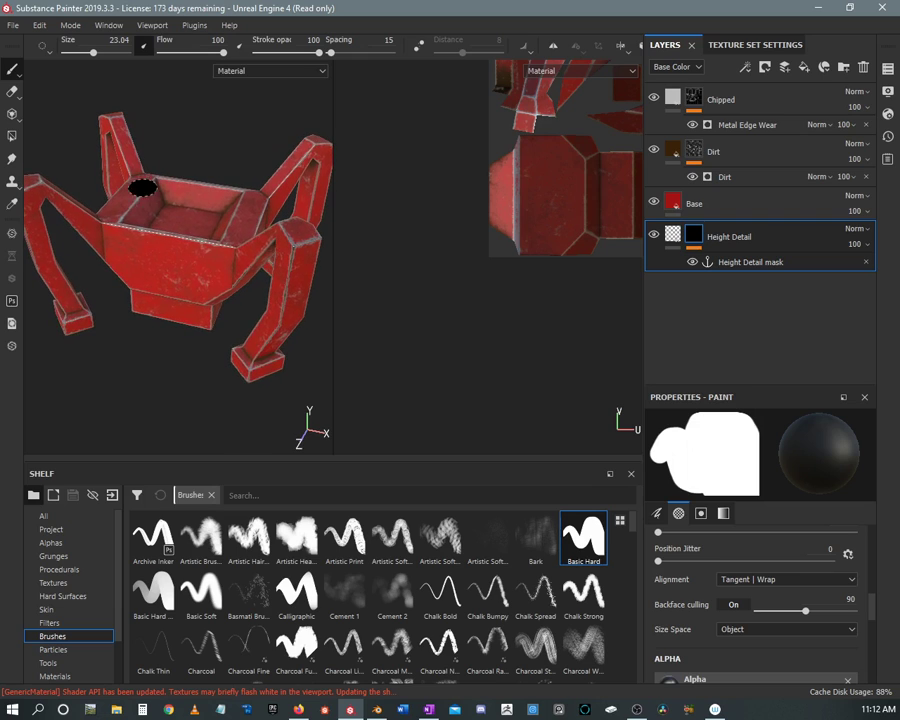
left_click(786, 67)
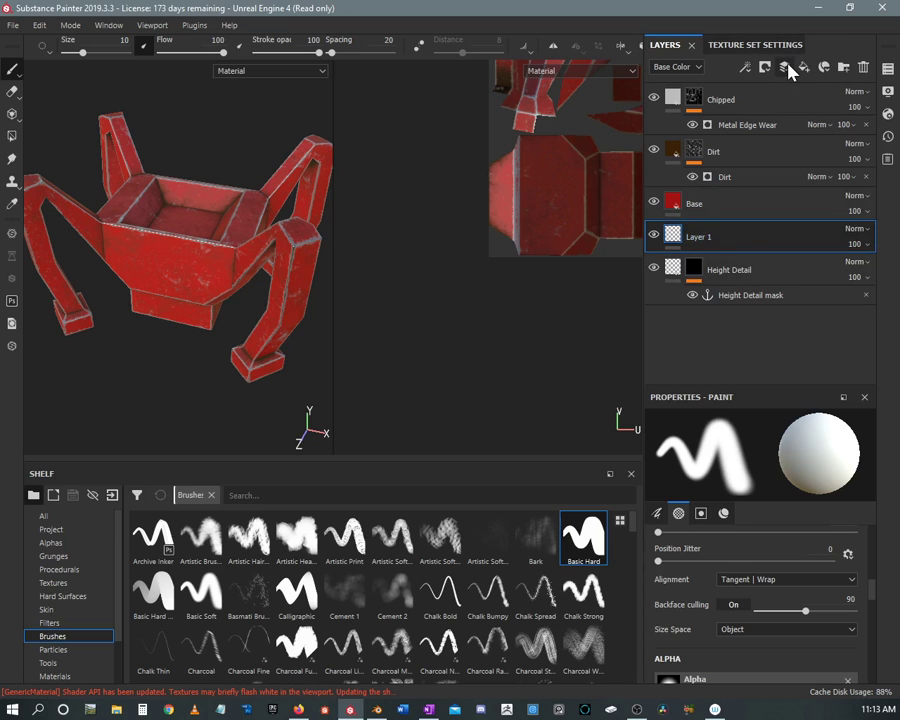
mouse_move(290, 167)
left_mouse_down("alt")
mouse_move(186, 216)
mouse_move(195, 196)
mouse_move(210, 234)
mouse_move(188, 201)
mouse_move(200, 204)
left_mouse_up("alt")
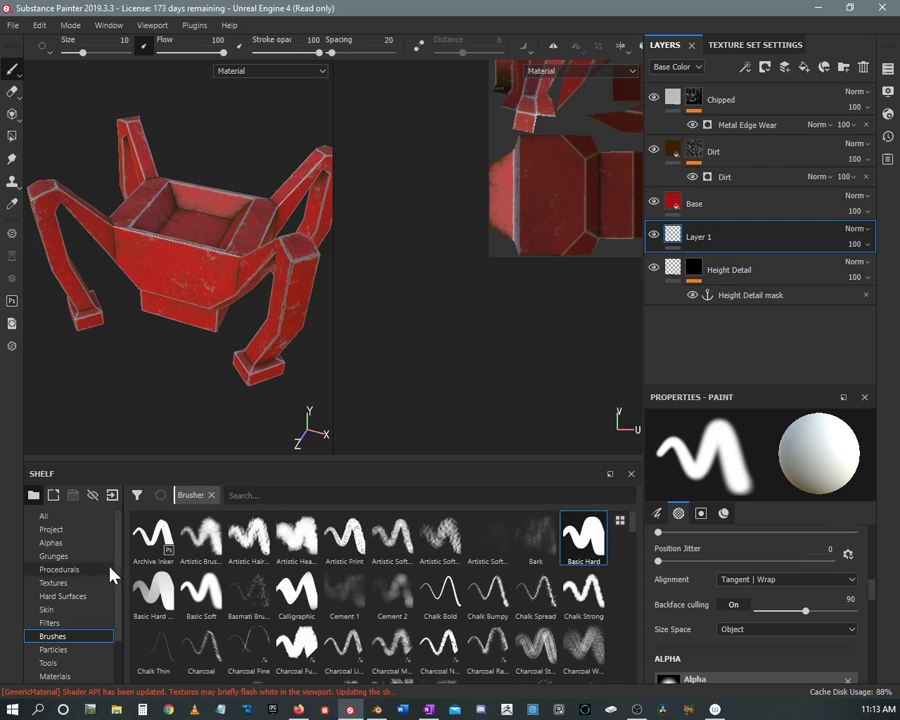
Show the Hard Surfaces resources and restrict the brush material to the normal channel only
left_click(60, 596)
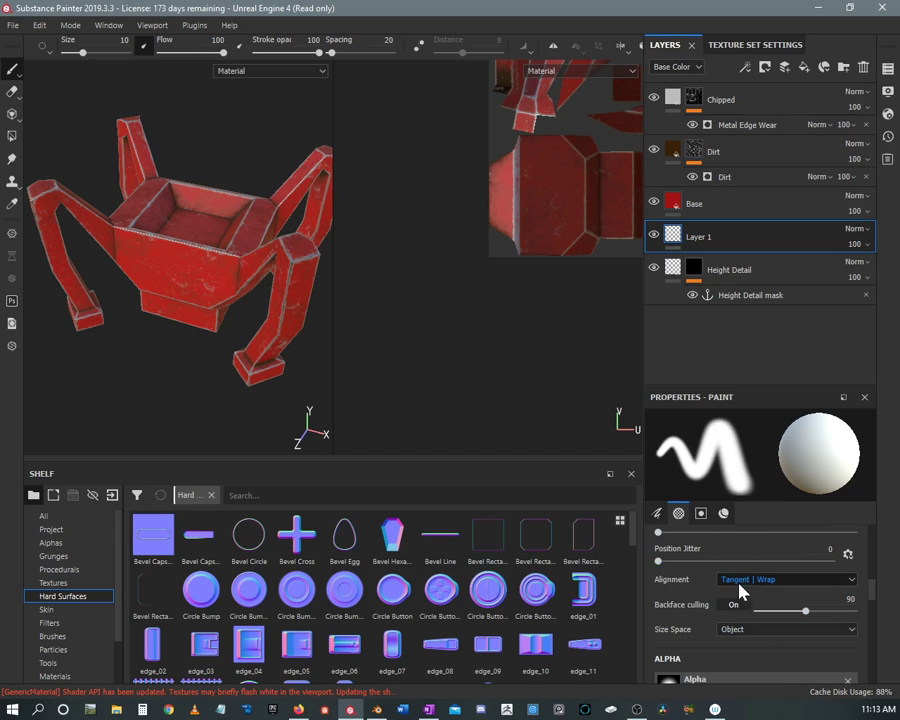
scroll(740, 592, "down", 8)
scroll(740, 592, "up", 5)
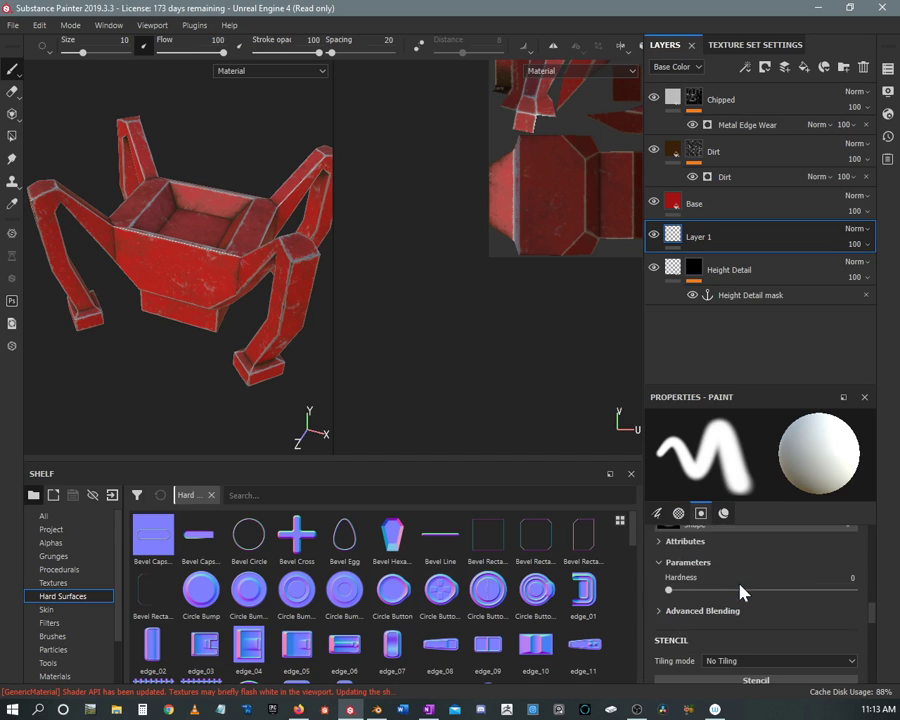
scroll(740, 590, "down", 5)
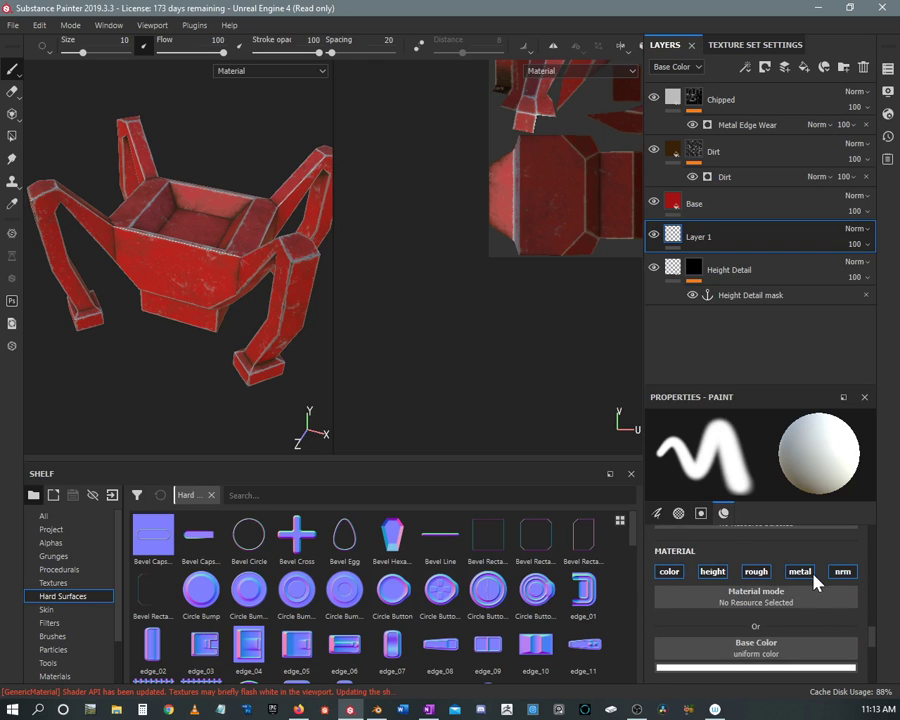
left_click(669, 572)
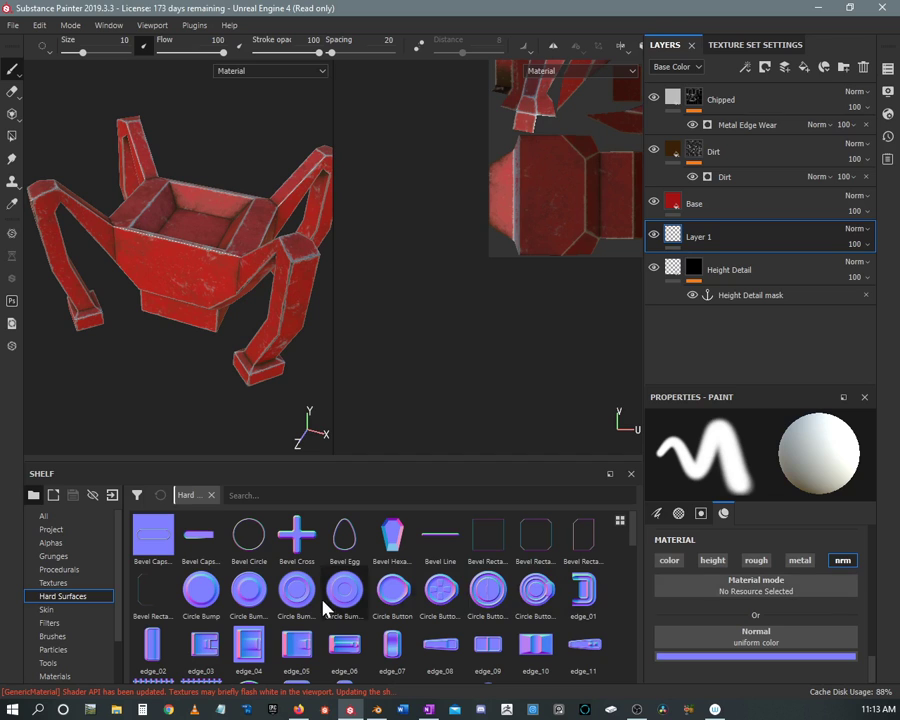
Browse the Hard Surfaces resources and assign Vent Circular as the brush's normal map
scroll(316, 598, "down", 5)
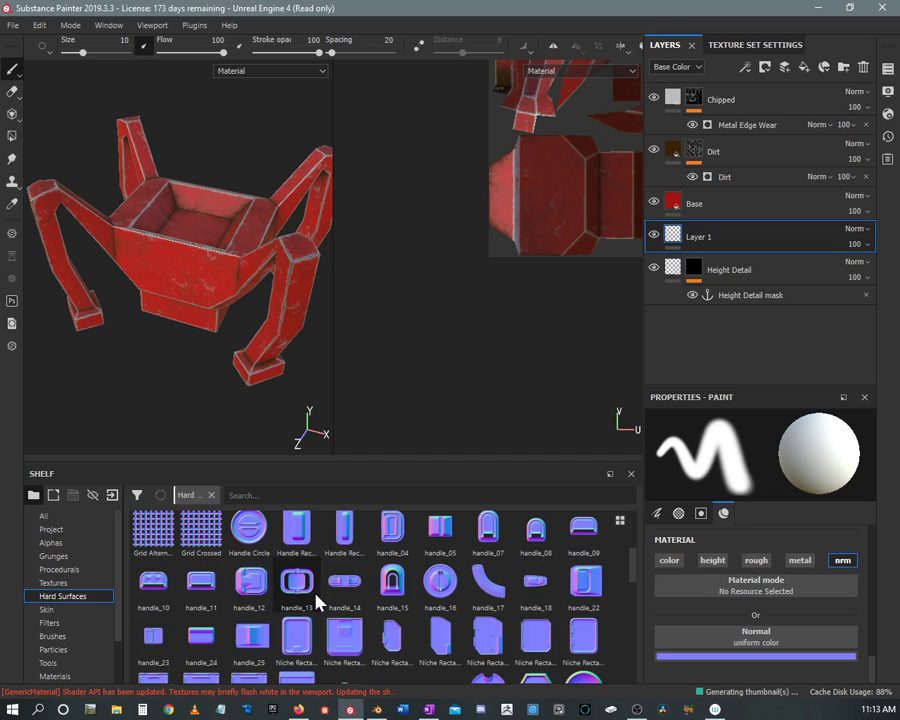
mouse_move(249, 578)
left_mouse_down()
mouse_move(267, 630)
mouse_move(248, 578)
left_mouse_up()
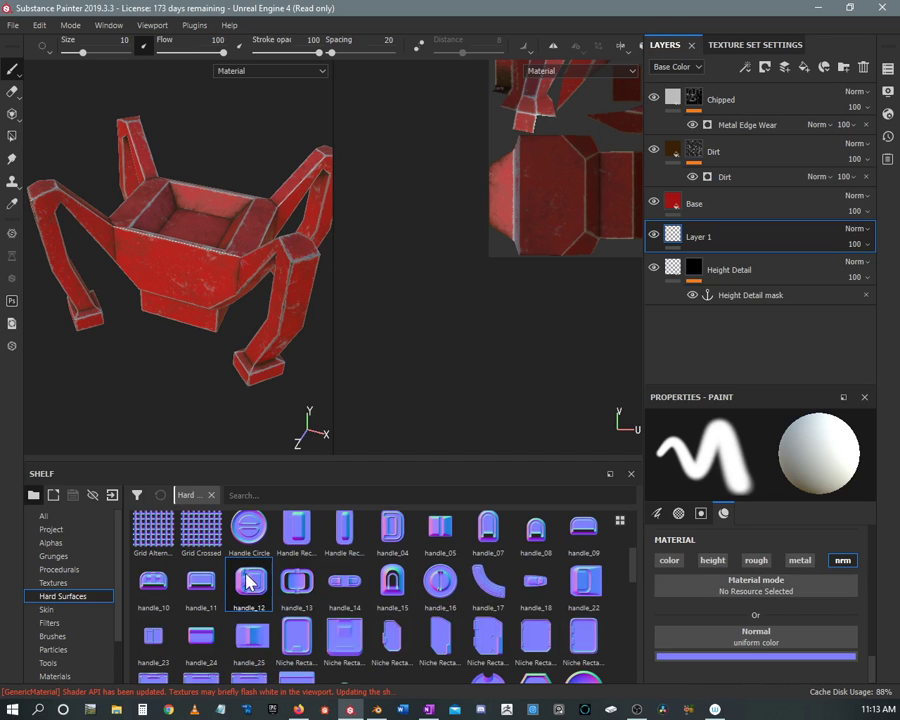
scroll(316, 600, "up", 5)
scroll(270, 600, "down", 8)
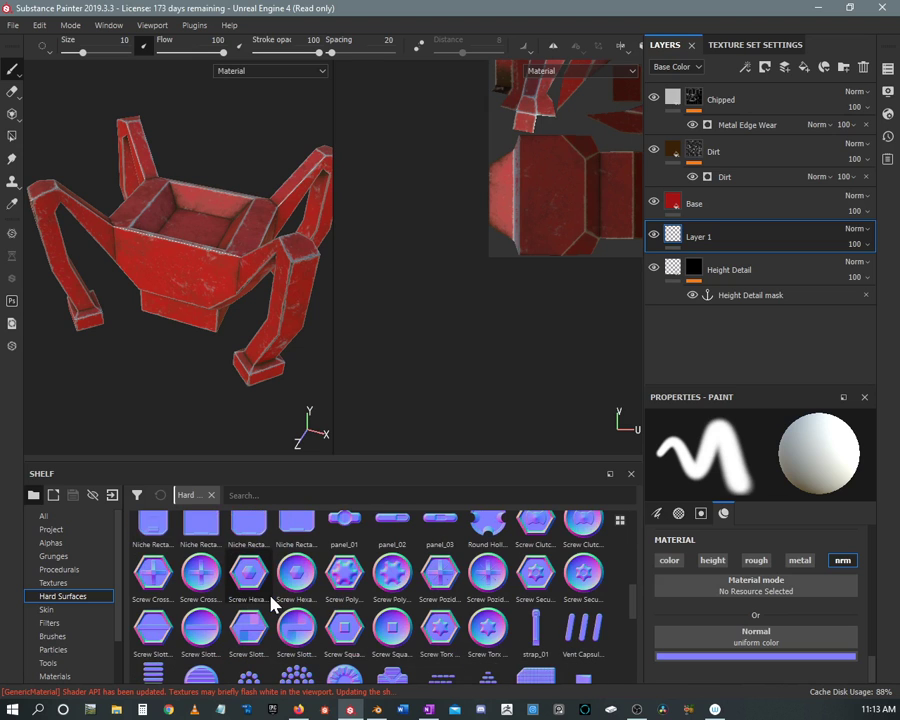
scroll(270, 600, "down", 5)
scroll(270, 600, "up", 7)
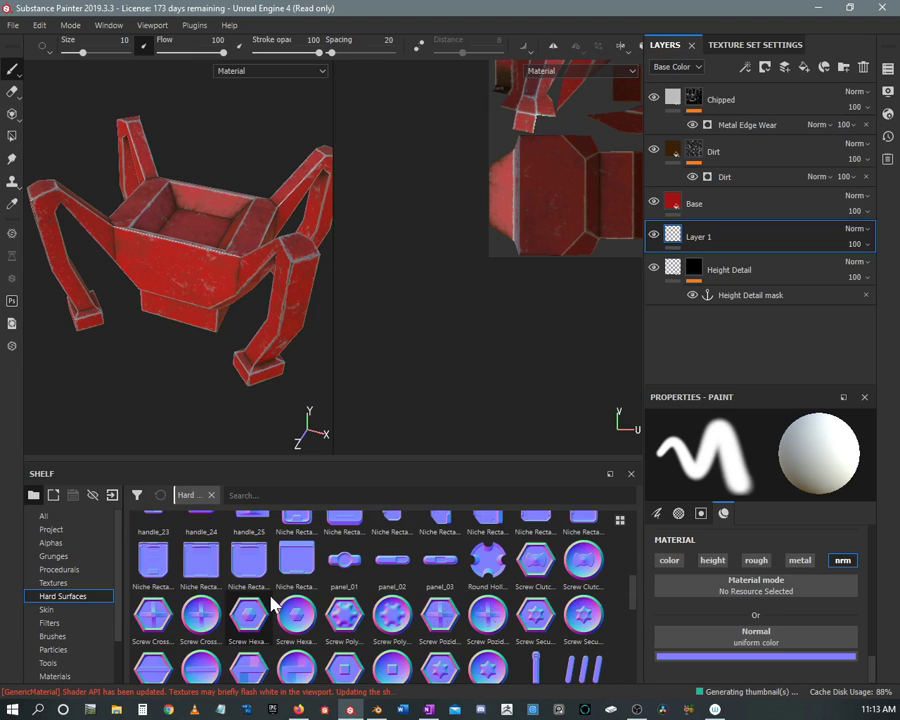
scroll(275, 605, "down", 4)
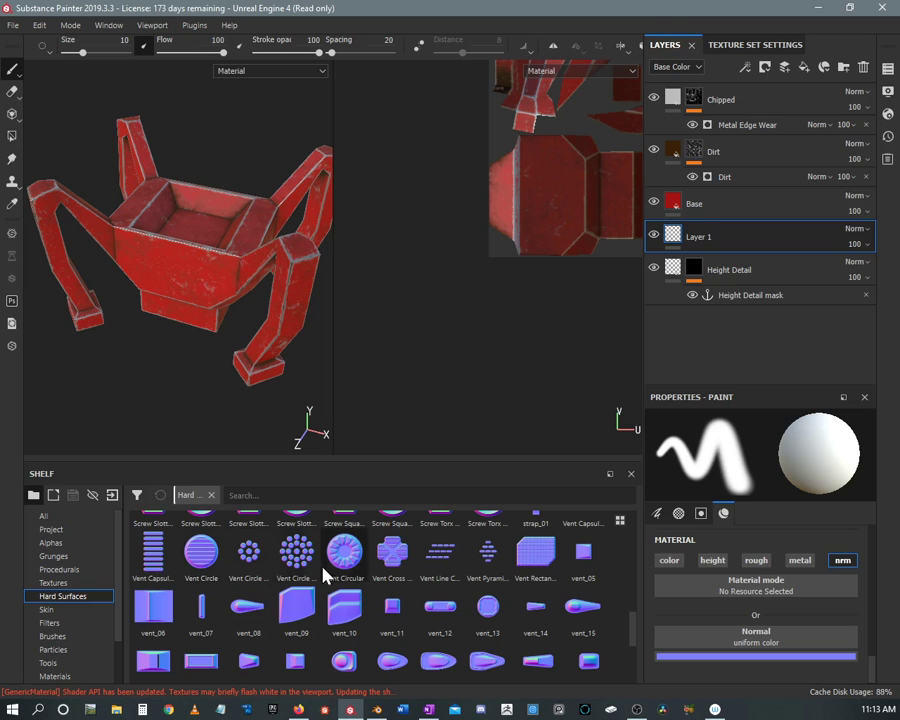
left_click_drag(325, 568, 725, 643)
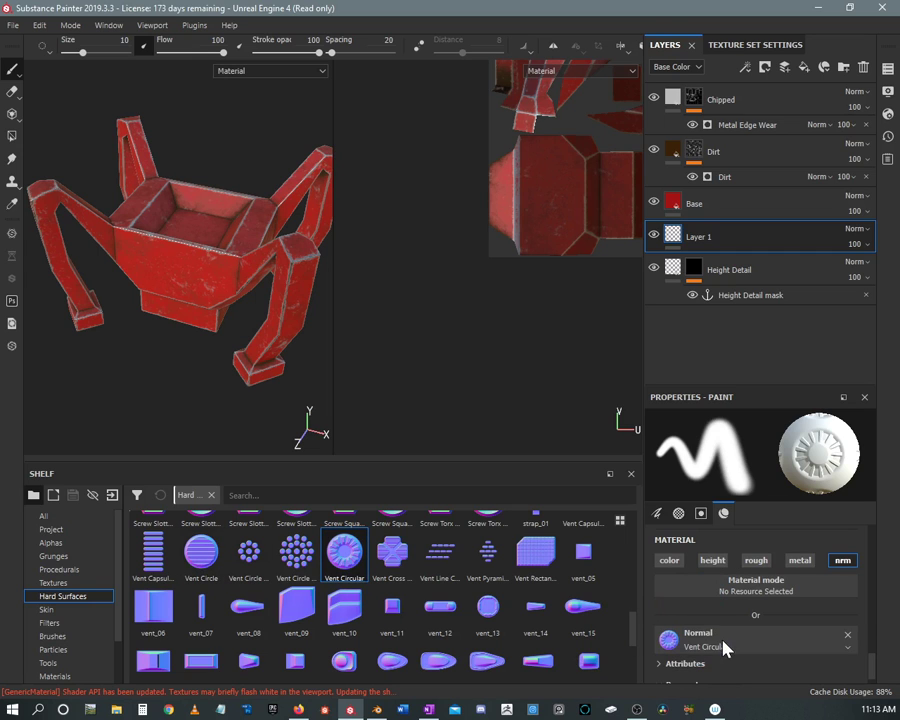
Stamp Vent Circular details side by side on the body's front face at brush size 28.51
scroll(217, 298, "up", 6)
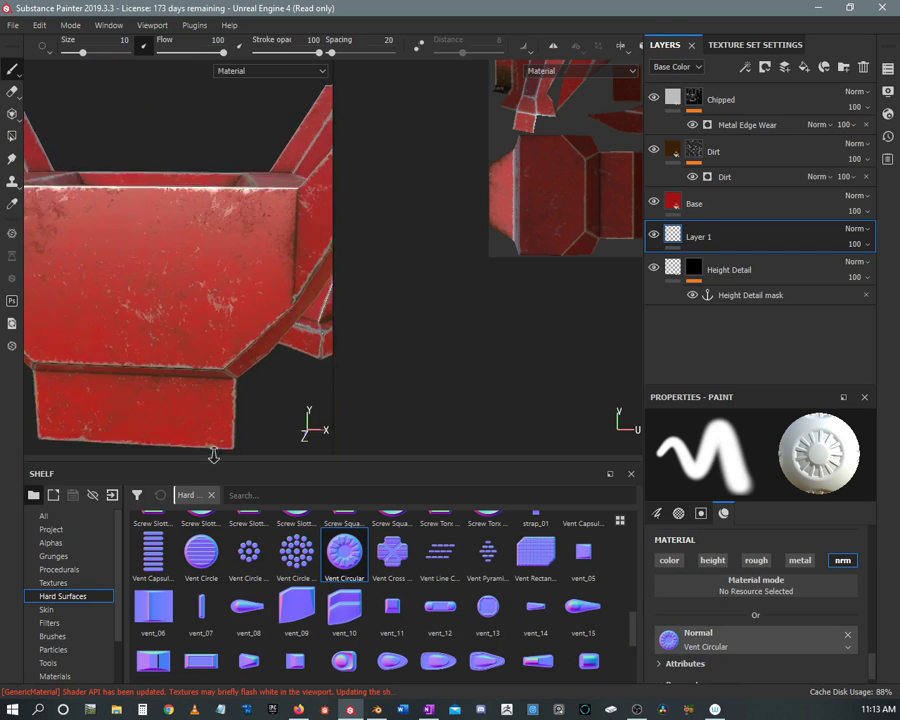
left_click_drag(209, 285, 206, 284, "alt")
mouse_move(223, 271)
right_mouse_down("ctrl")
mouse_move(231, 271)
mouse_move(212, 262)
mouse_move(248, 247)
right_mouse_up("ctrl")
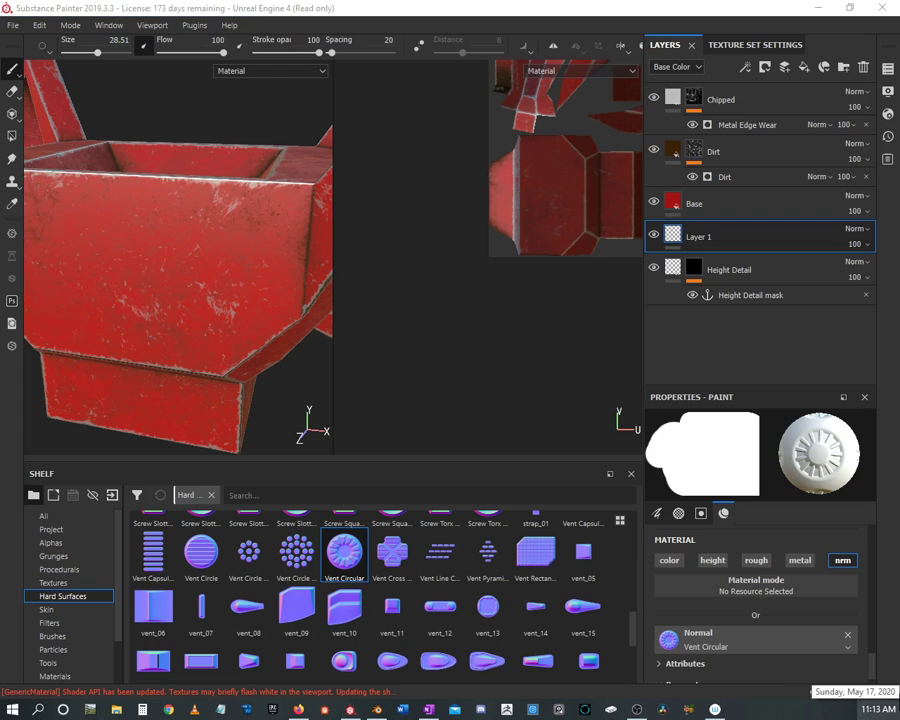
left_click_drag(140, 190, 179, 273, "alt")
left_click(209, 259)
scroll(263, 352, "down", 2)
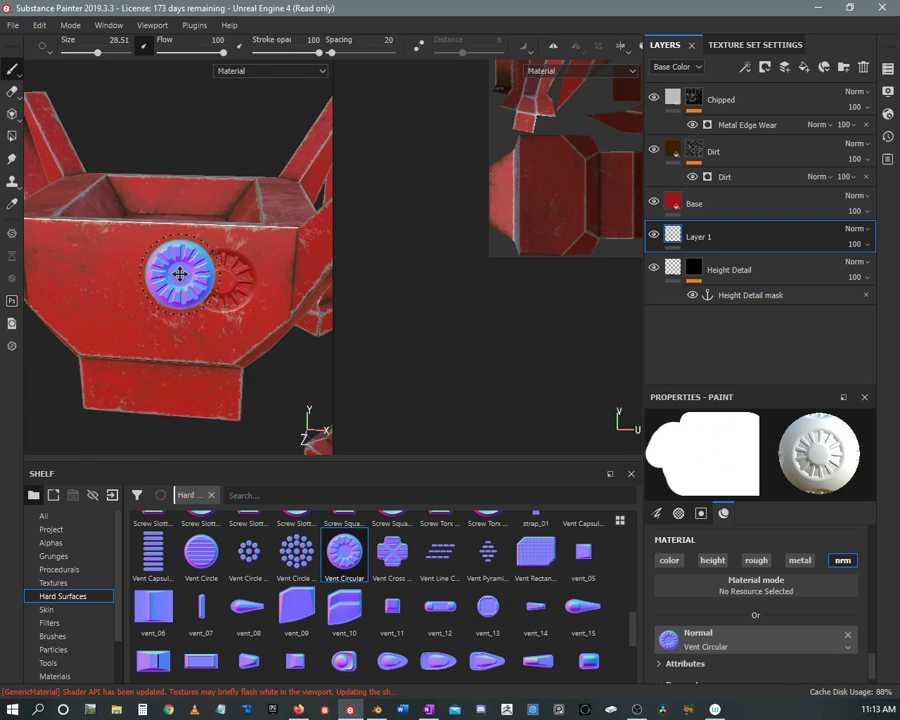
middle_click_drag(179, 273, 259, 272, "alt")
right_click_drag(259, 272, 263, 362, "alt")
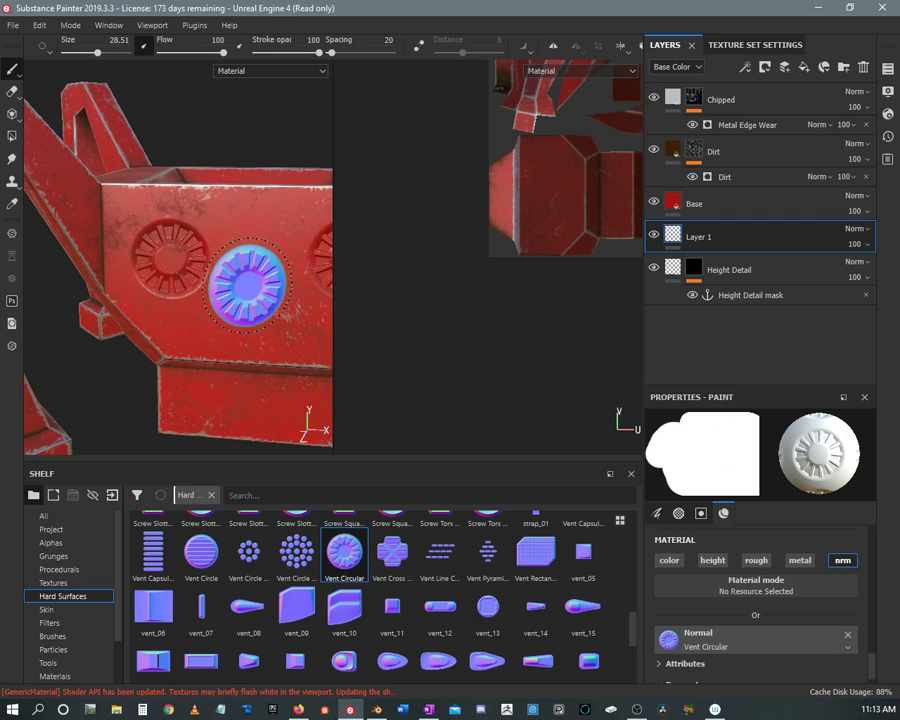
Examine the Vent Circular details stamped on the body's front face from several angles and under rotated environment lighting
right_click_drag(248, 286, 189, 211, "alt")
left_click_drag(189, 211, 262, 259, "alt")
middle_click_drag(262, 259, 187, 234, "alt")
right_click_drag(187, 234, 200, 318, "alt")
left_click_drag(200, 318, 217, 283, "alt")
middle_click_drag(217, 283, 173, 281, "alt")
right_click_drag(173, 281, 187, 326, "alt")
left_click_drag(182, 326, 193, 320, "alt")
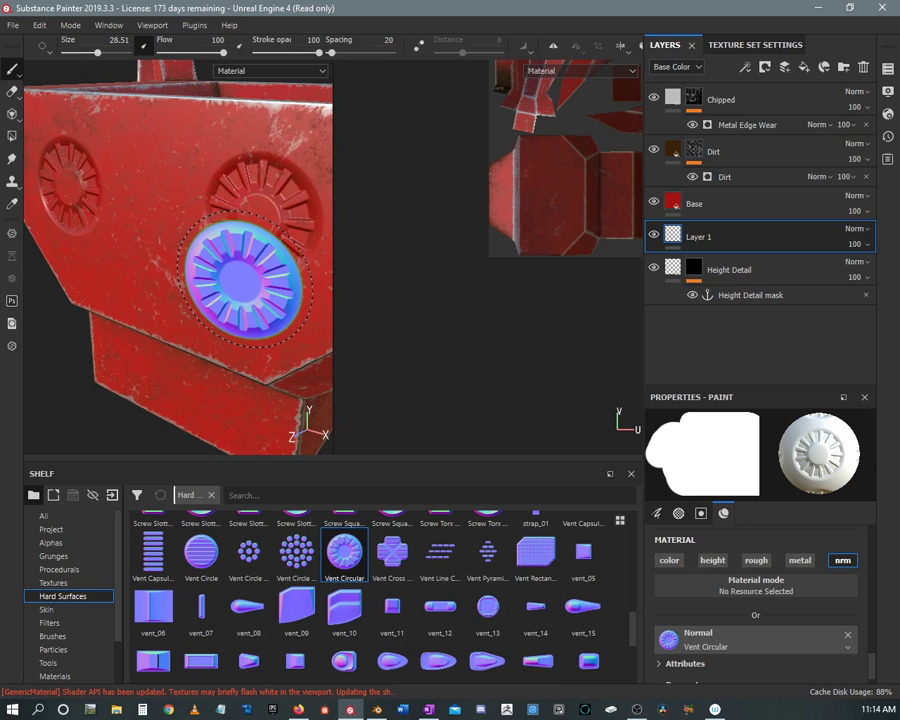
mouse_move(195, 290)
right_mouse_down("shift")
mouse_move(169, 295)
mouse_move(190, 294)
right_mouse_up("shift")
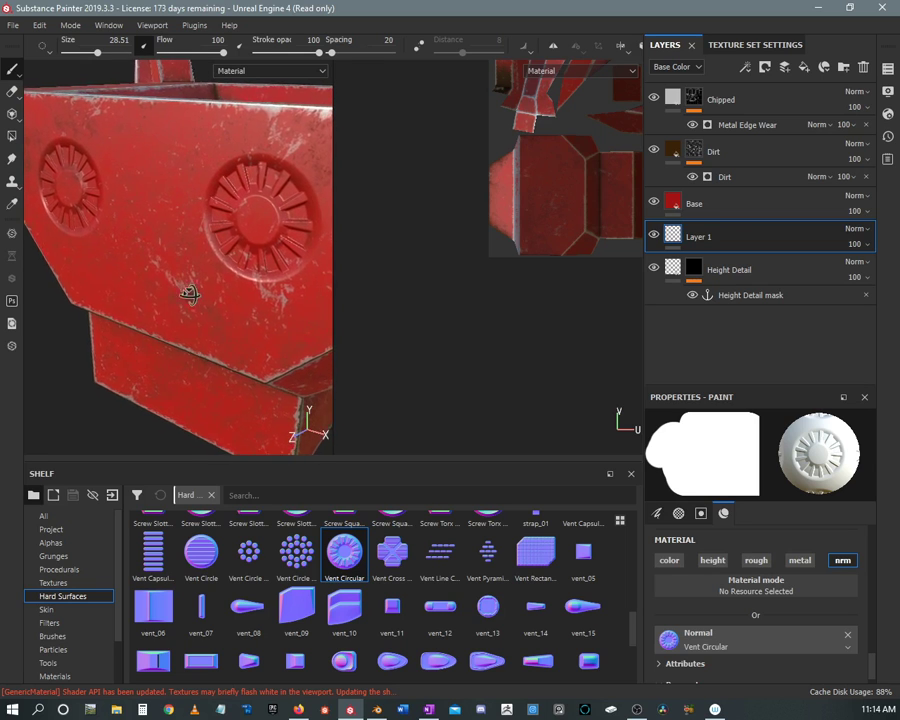
left_click_drag(190, 294, 208, 295, "alt")
middle_click_drag(208, 295, 234, 314, "alt")
right_click_drag(234, 314, 209, 289, "alt")
left_click_drag(209, 289, 211, 271, "alt")
right_click_drag(211, 271, 210, 314, "alt")
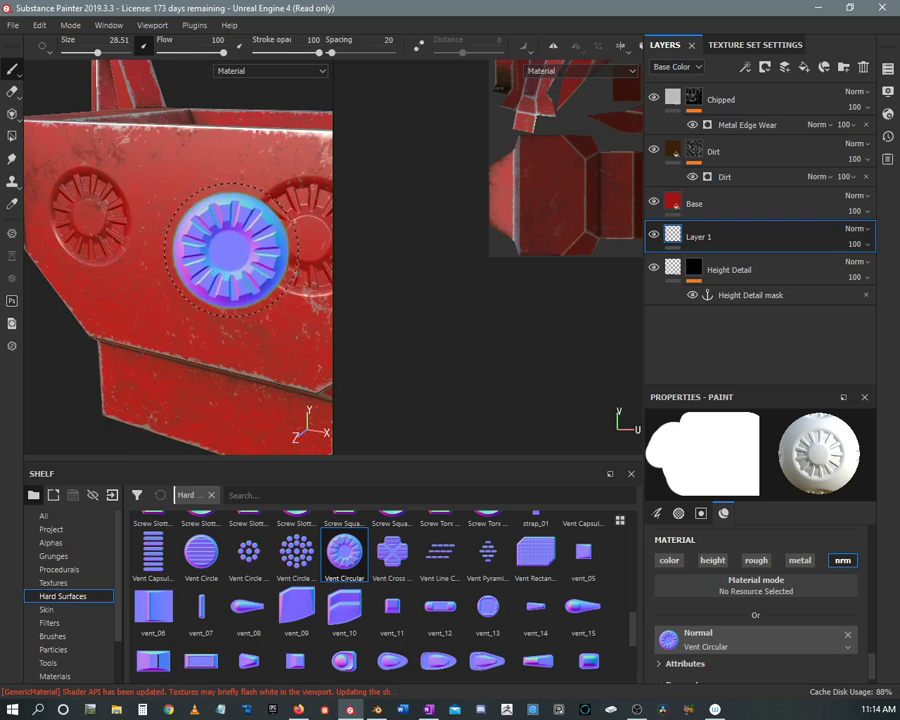
Reduce the brush size to 16.02 and set the brush alignment to Camera
right_click_drag(189, 298, 164, 298, "ctrl")
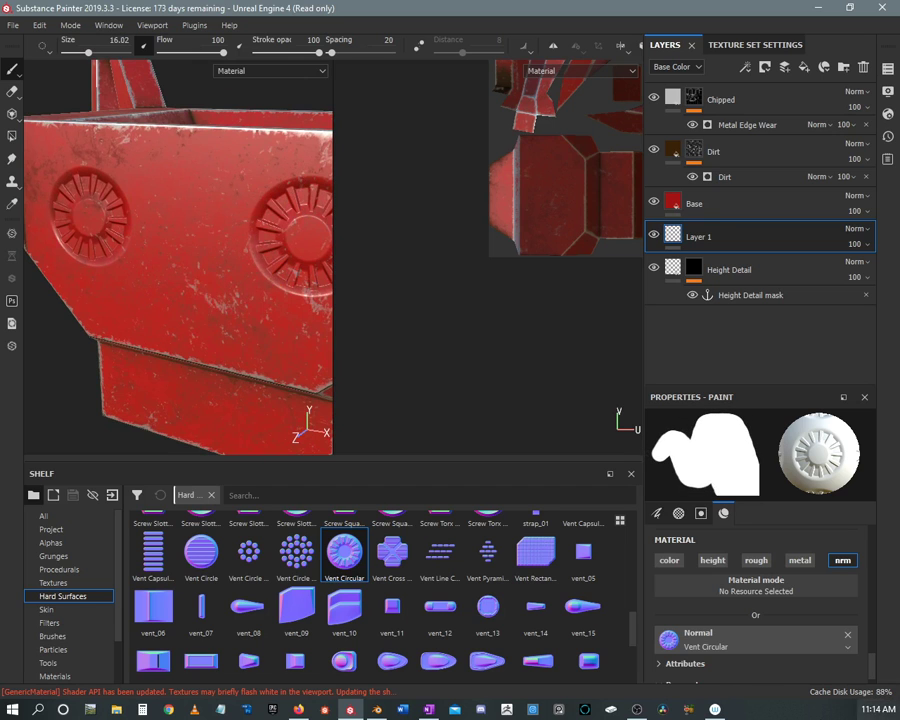
left_click_drag(131, 208, 227, 160, "alt")
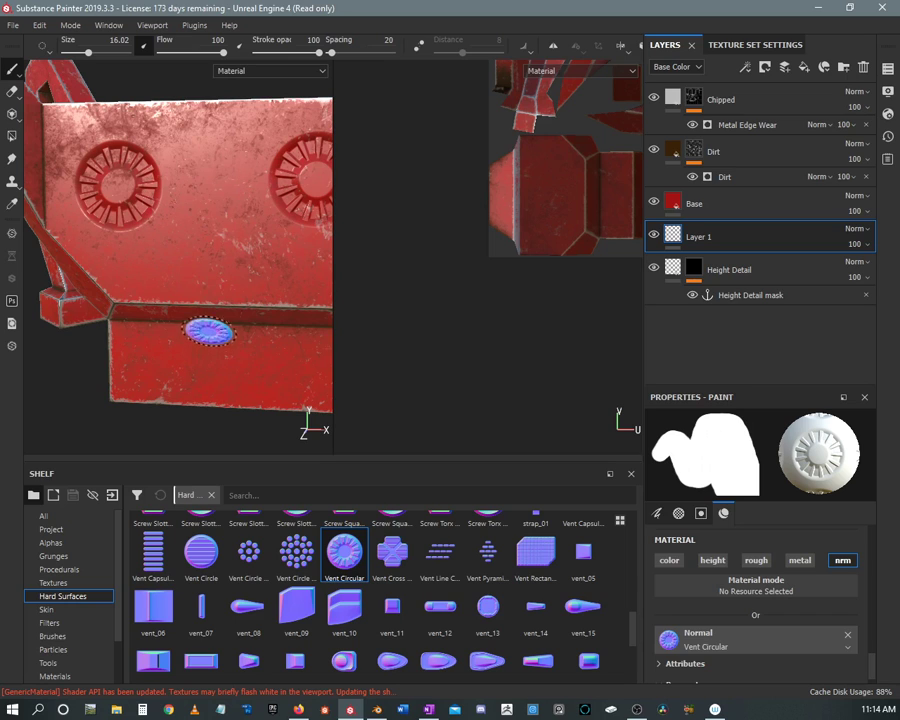
scroll(806, 598, "up", 10)
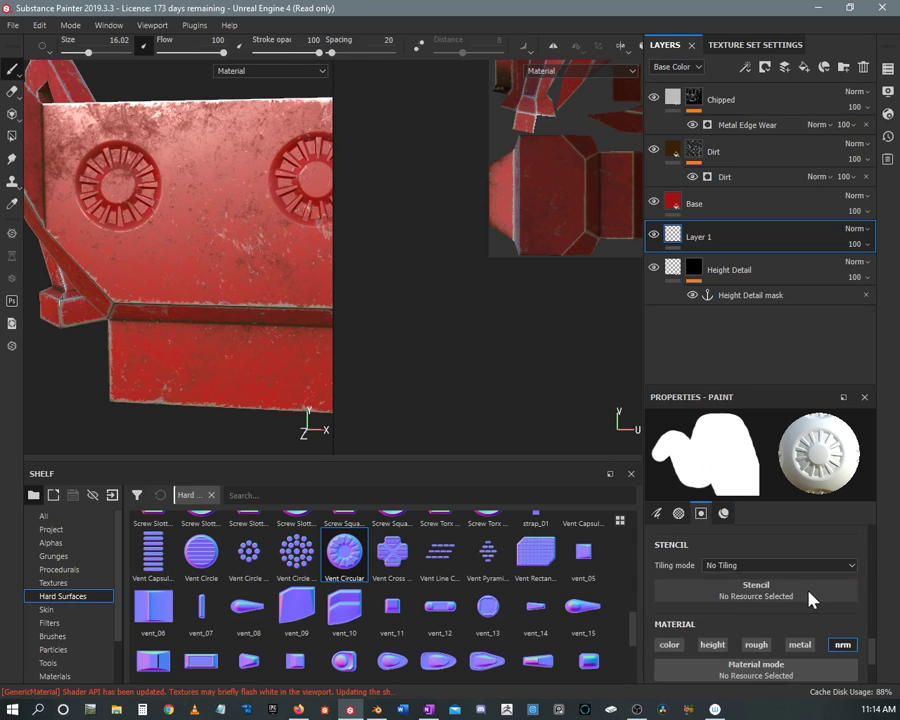
scroll(830, 608, "up", 1)
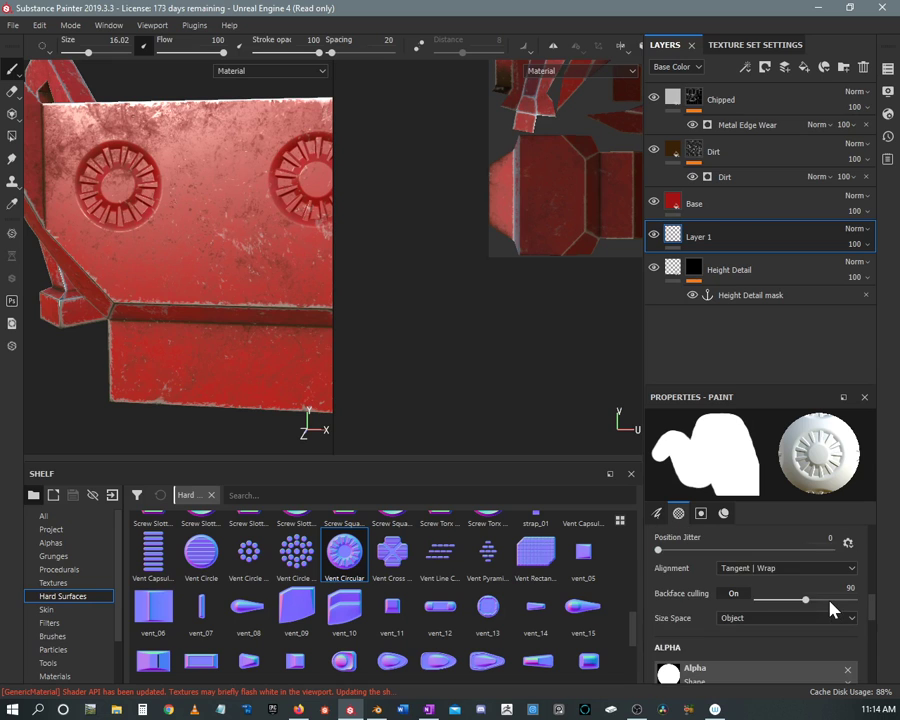
left_click(786, 570)
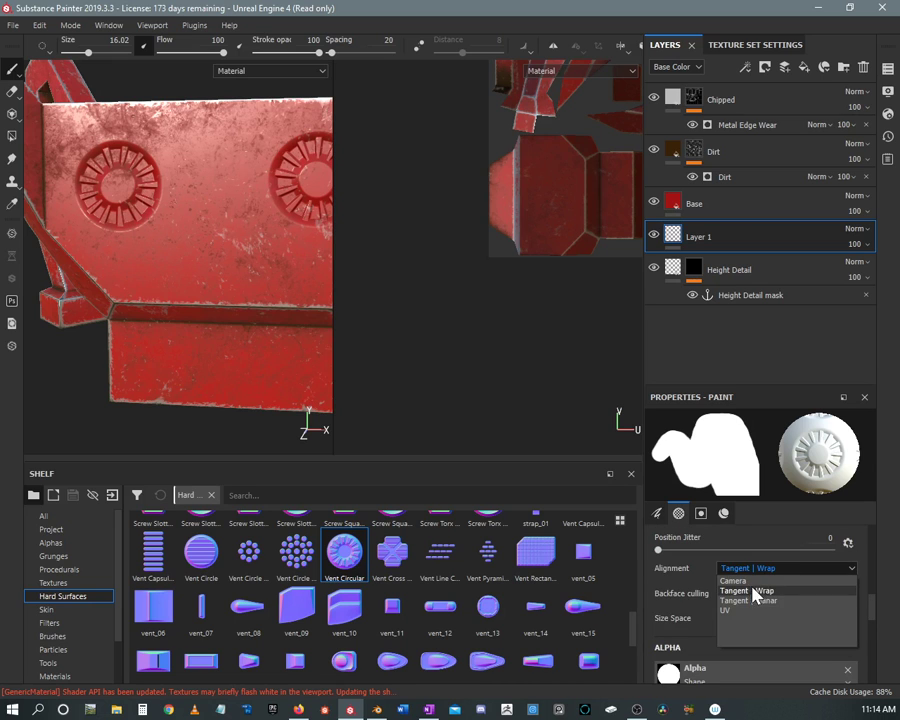
left_click(750, 578)
Stamp one small Vent Circular detail on the front face of the lower block beneath the body
mouse_move(190, 362)
left_mouse_down("alt")
mouse_move(218, 355)
mouse_move(207, 356)
left_mouse_up("alt")
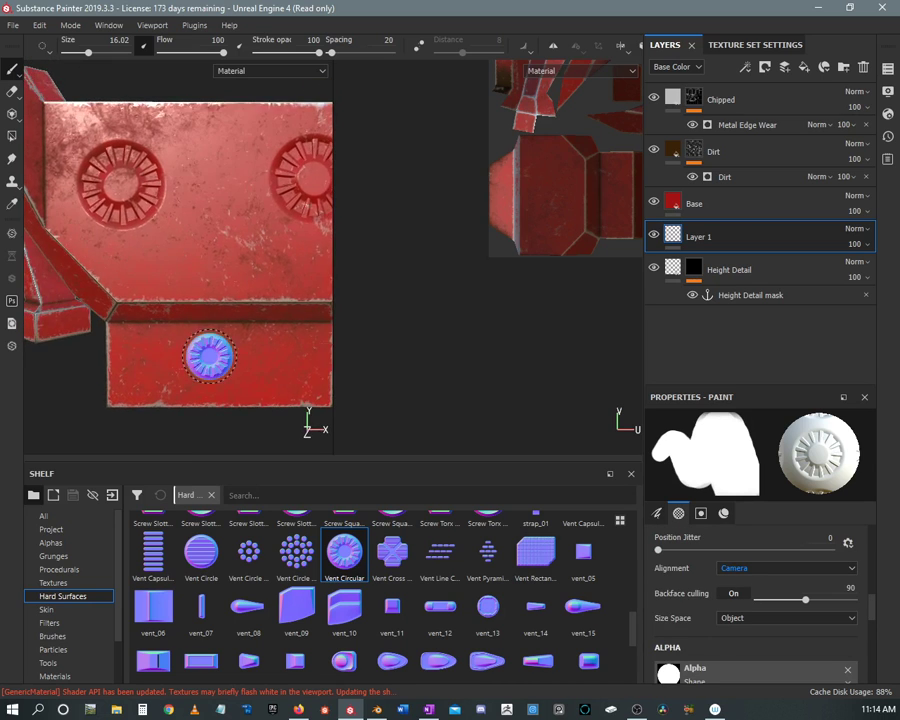
middle_click_drag(192, 360, 123, 307, "alt")
right_click_drag(123, 307, 123, 320, "alt")
left_click(145, 315)
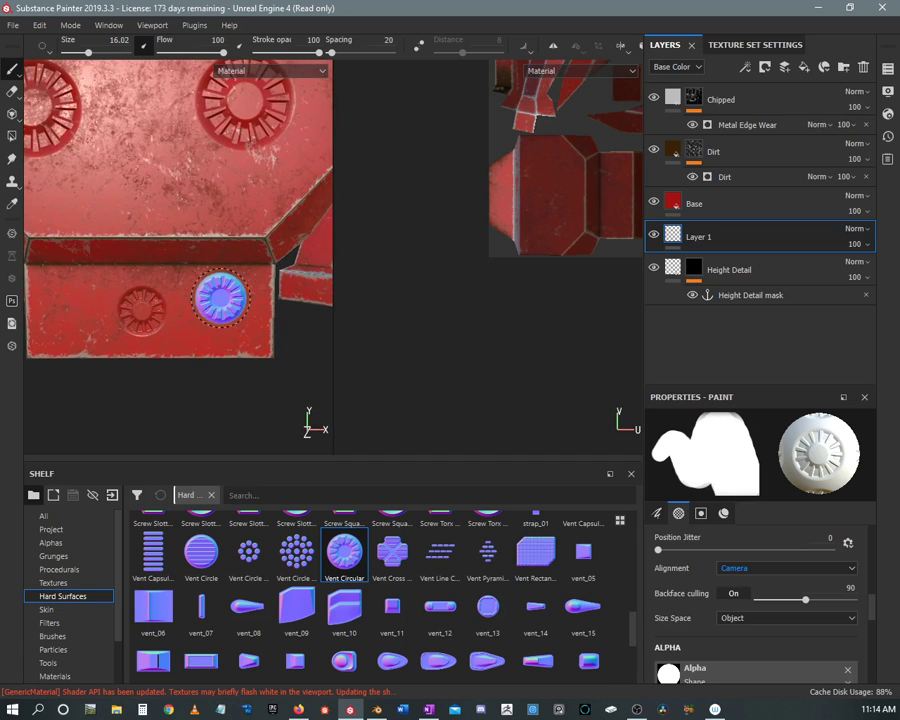
Assign Vent Circle Dot Large as the brush's normal map and stamp it beside the small vent on the lower block
scroll(167, 321, "down", 1)
left_click_drag(295, 551, 737, 625)
left_click_drag(668, 610, 670, 618)
left_click(215, 297)
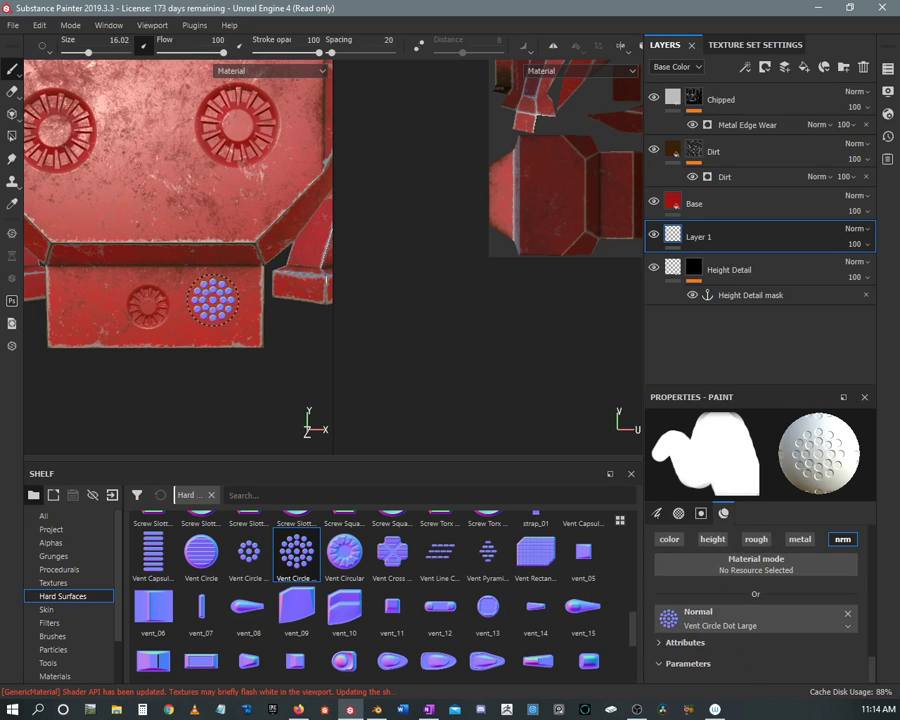
Assign Vent Cross Grid as the normal map and stamp it at brush size 30.27 below and between the two large circular vents
mouse_move(392, 553)
left_mouse_down()
mouse_move(395, 567)
mouse_move(680, 622)
left_mouse_up()
right_click_drag(146, 180, 165, 187, "ctrl")
right_click(877, 712)
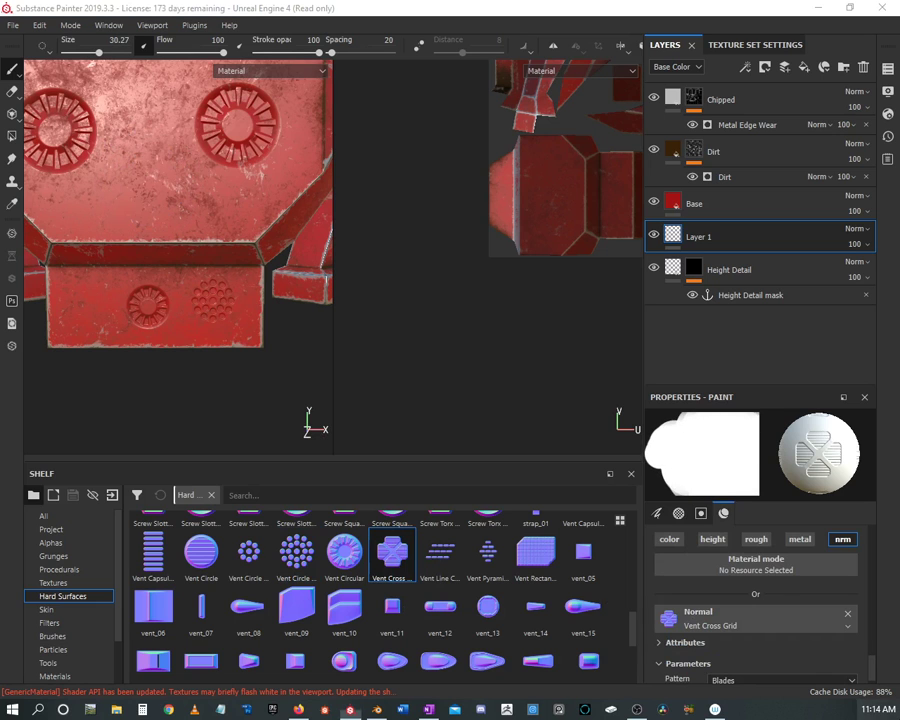
left_click(148, 195)
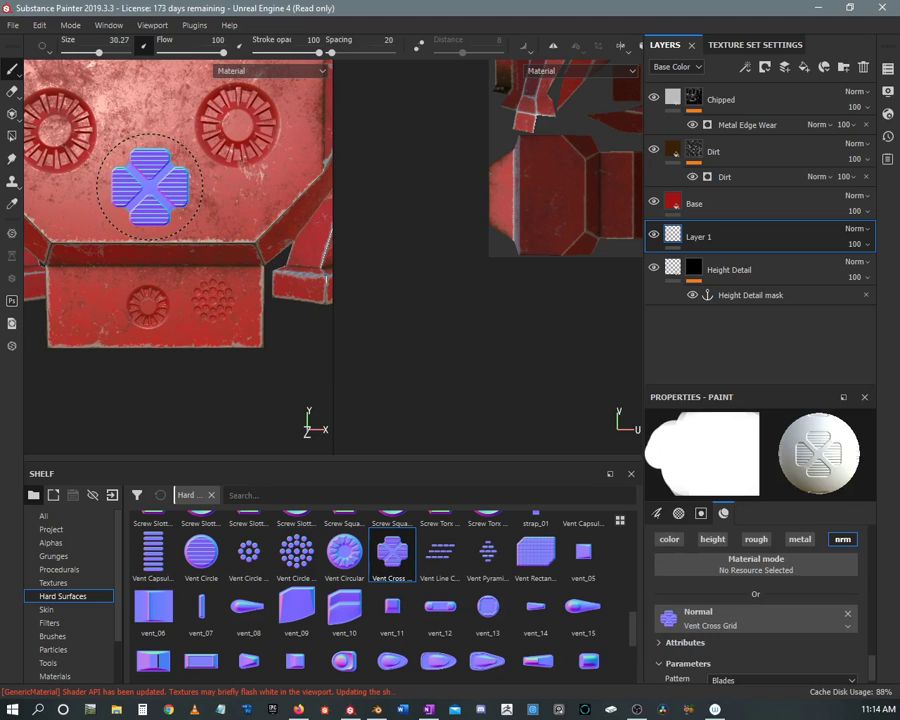
Add an anchor point to Layer 1, which holds the stamped normal details
right_click_drag(197, 265, 130, 242, "alt")
left_click_drag(130, 242, 82, 235, "alt")
middle_click_drag(82, 235, 120, 227, "alt")
mouse_move(120, 228)
left_mouse_down("alt")
mouse_move(108, 237)
mouse_move(150, 245)
left_mouse_up("alt")
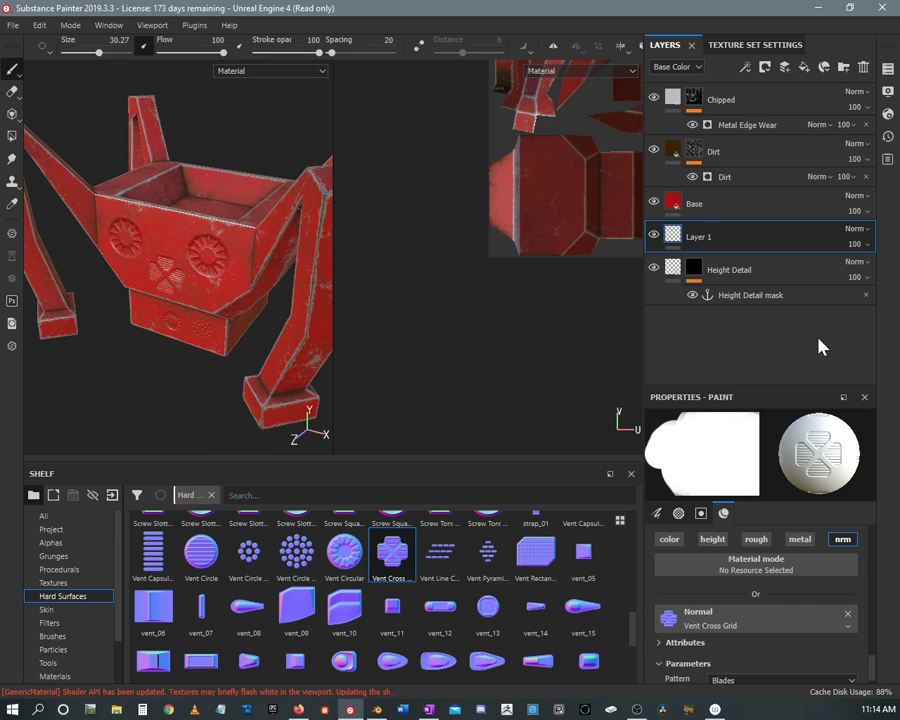
right_click(703, 237)
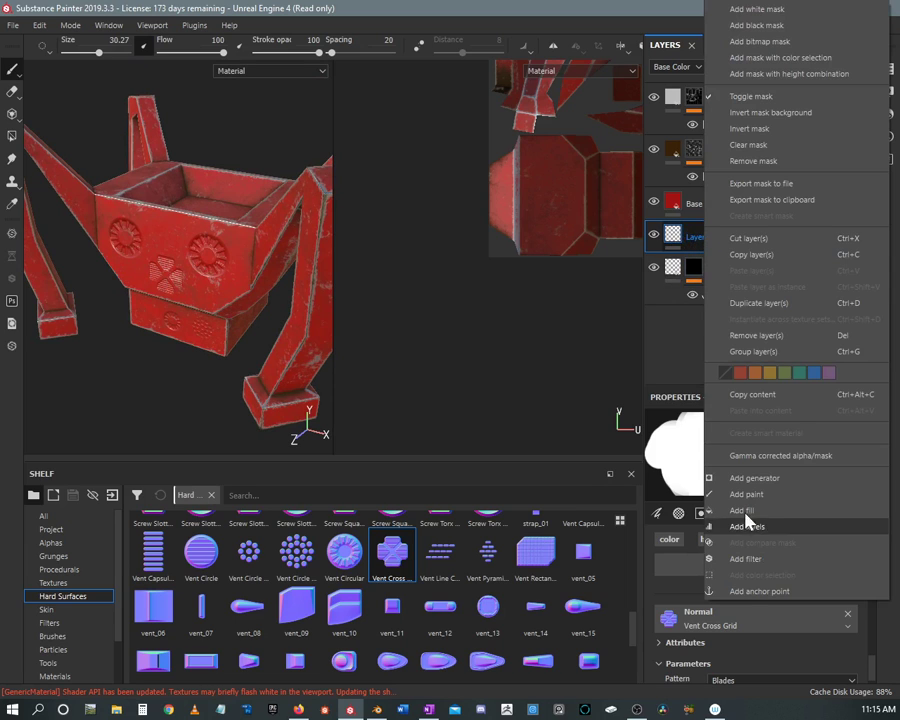
left_click(751, 591)
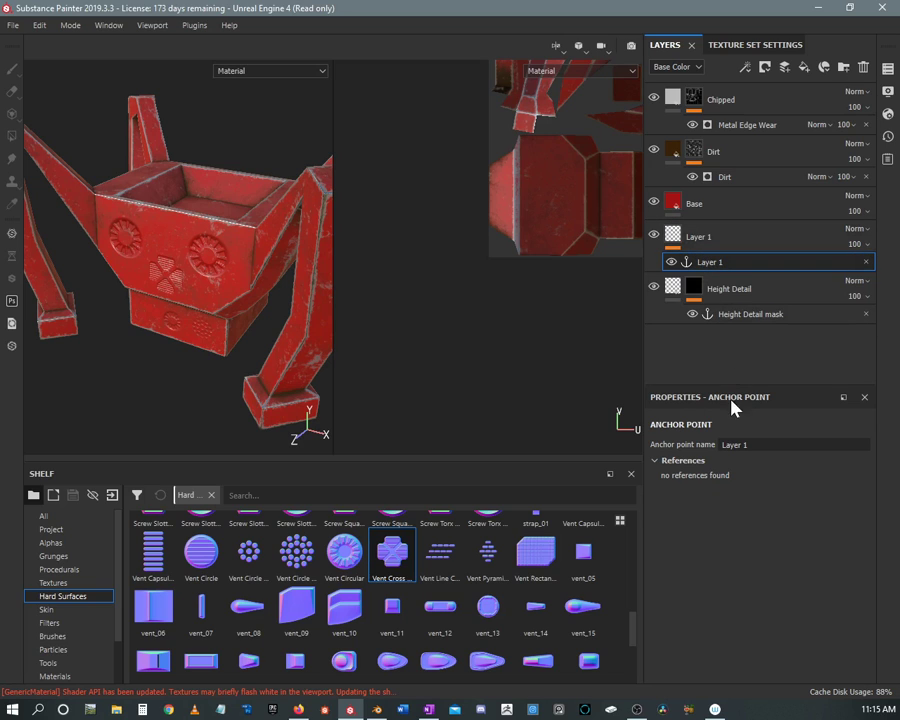
left_click_drag(757, 445, 675, 442)
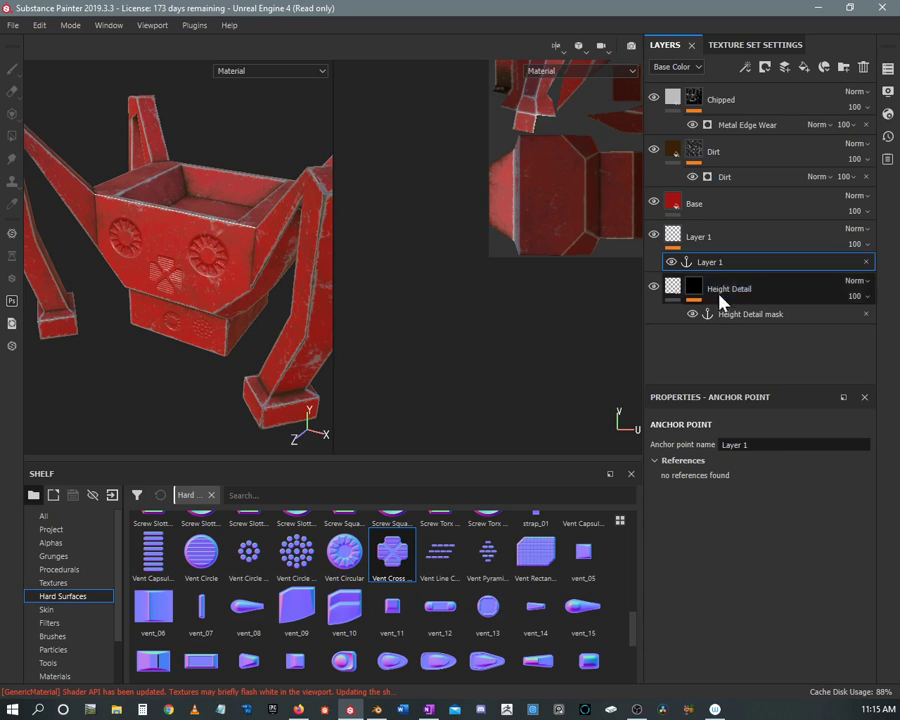
Rename Layer 1 as Normal Detail
left_click(709, 237)
double_click(699, 237)
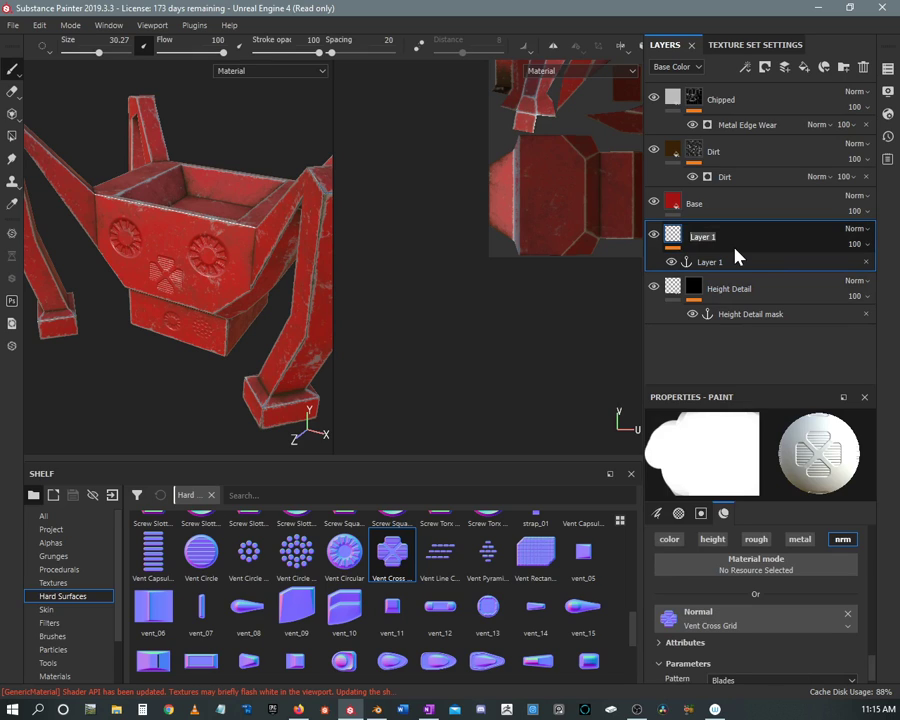
type("Normal Detail")
key("Return")
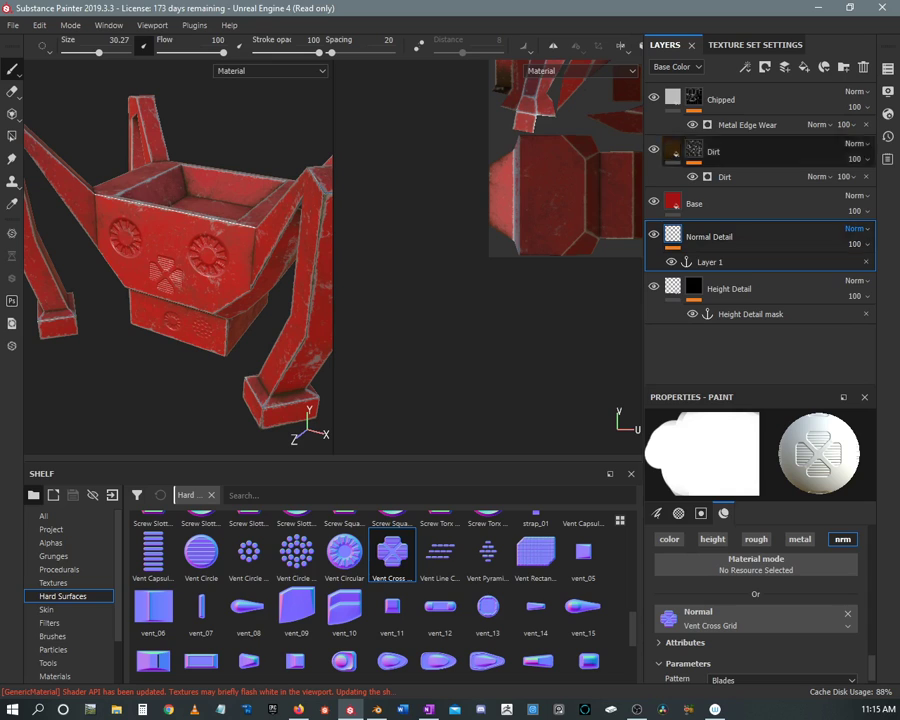
Rename the layer's anchor point as Normal Detail
left_click(716, 261)
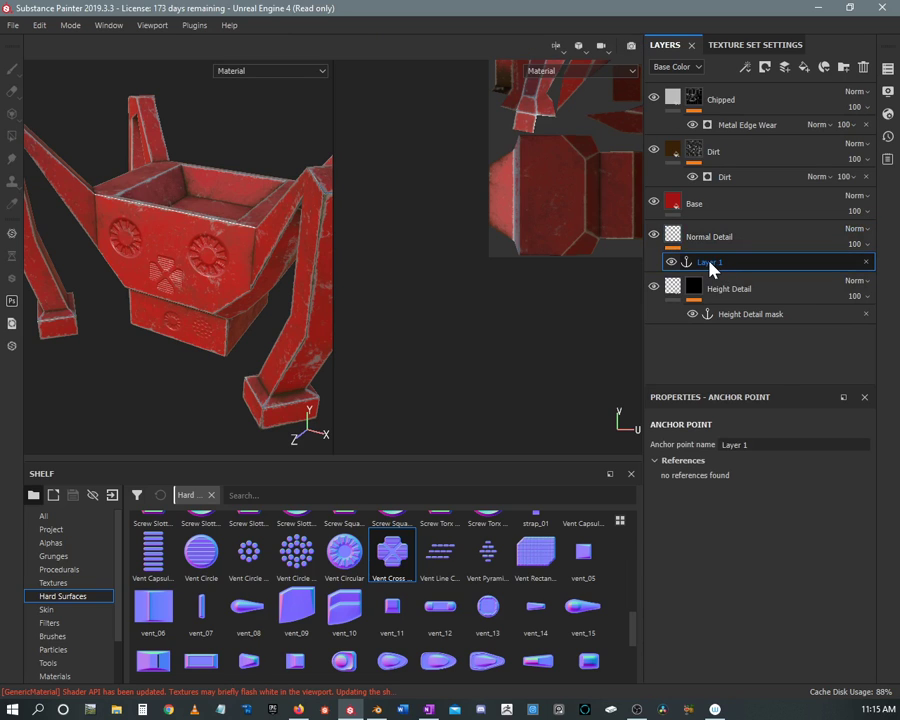
left_click(758, 444)
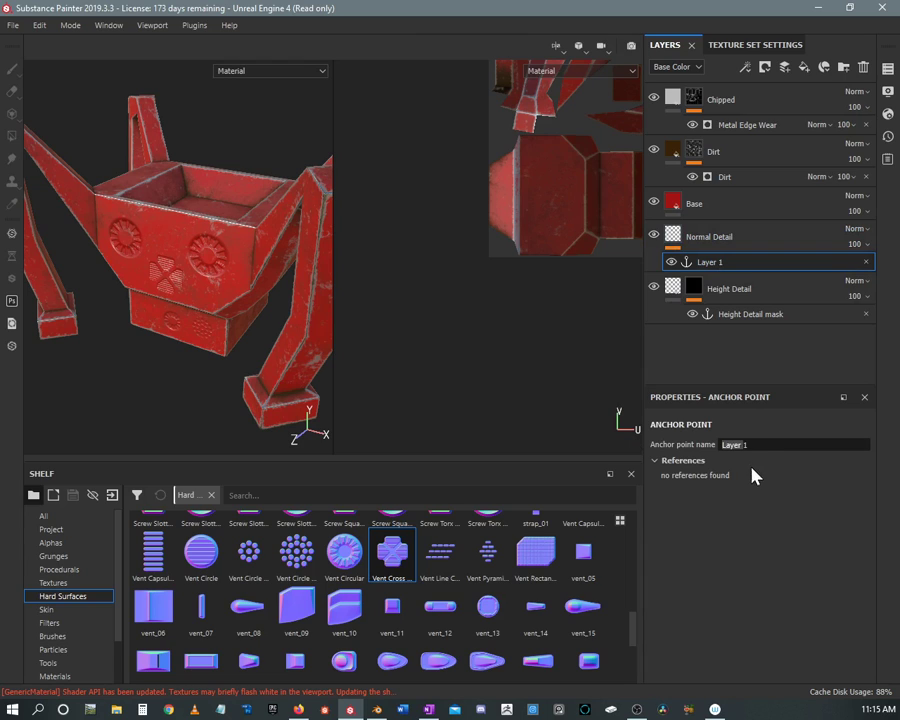
key("ctrl+a")
type("No")
left_click(713, 241)
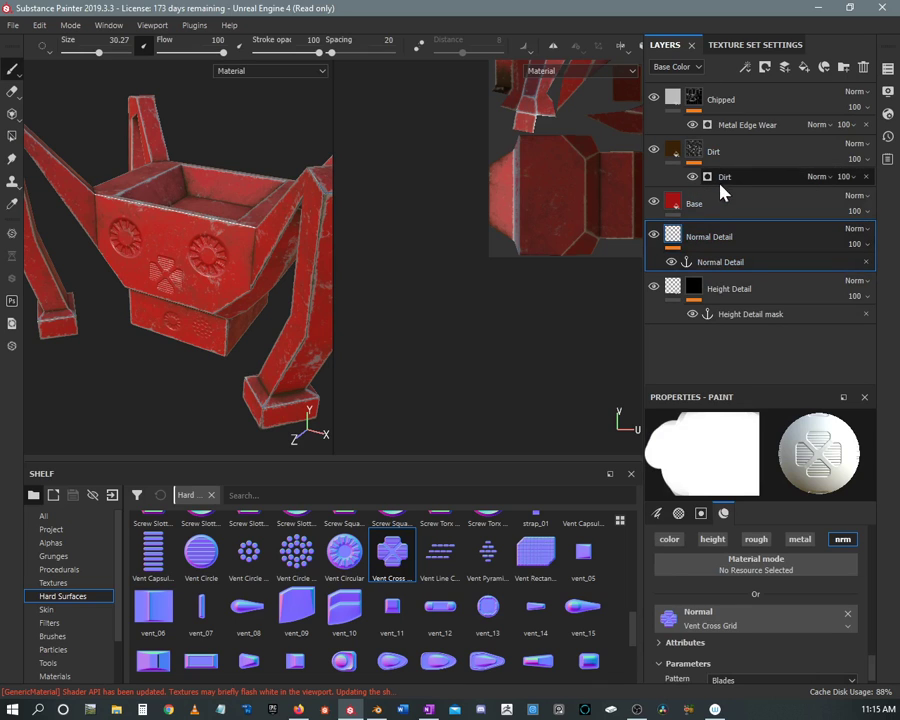
Assign the Normal Detail anchor point to the Dirt generator's Micro Normal input, with Normal as the referenced channel
left_click(725, 178)
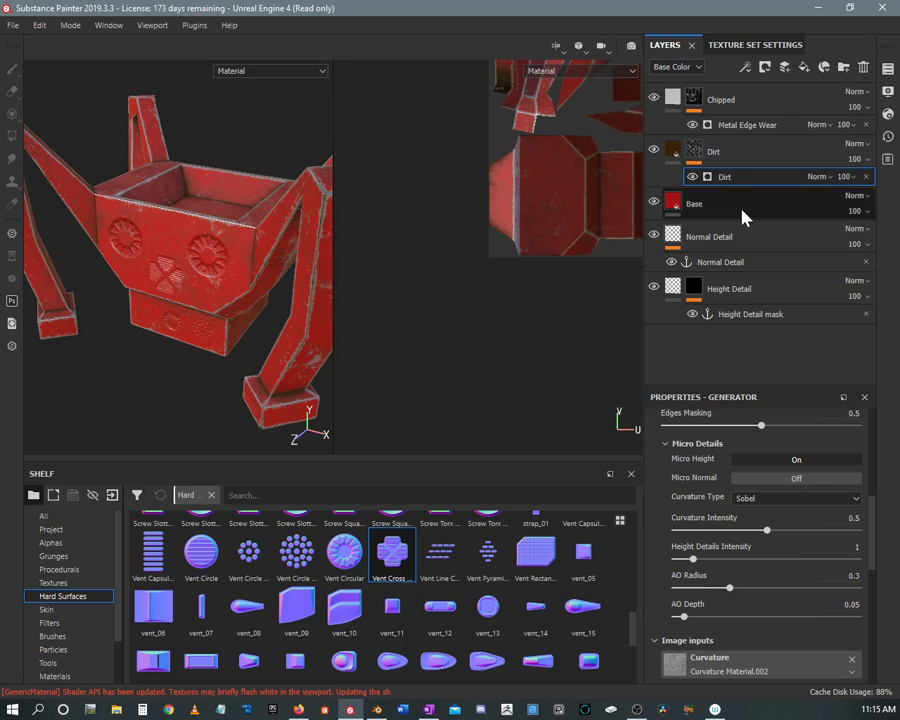
scroll(724, 516, "down", 5)
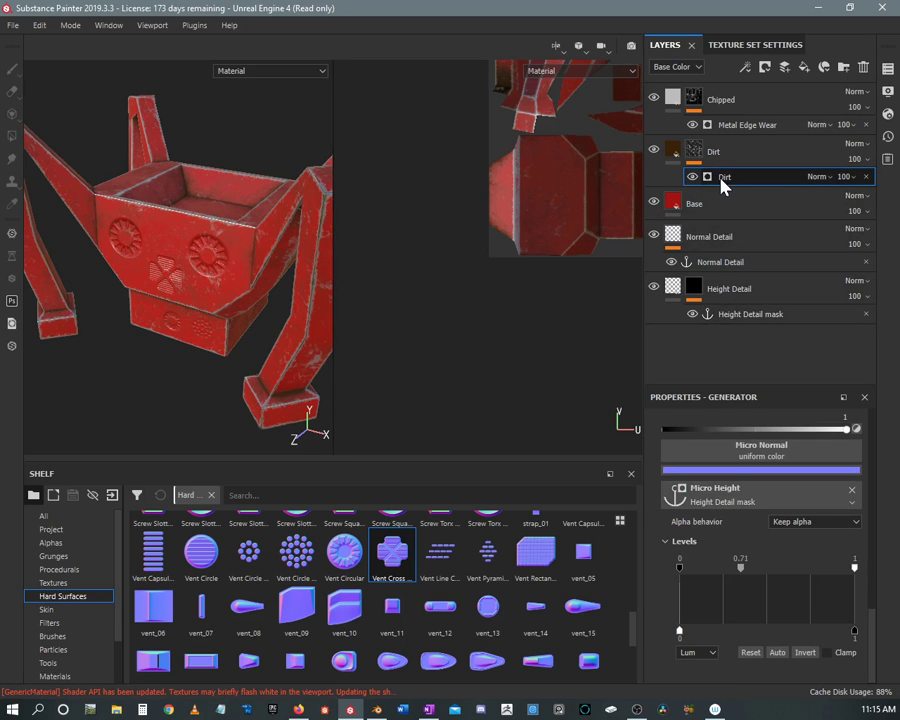
scroll(733, 558, "up", 2)
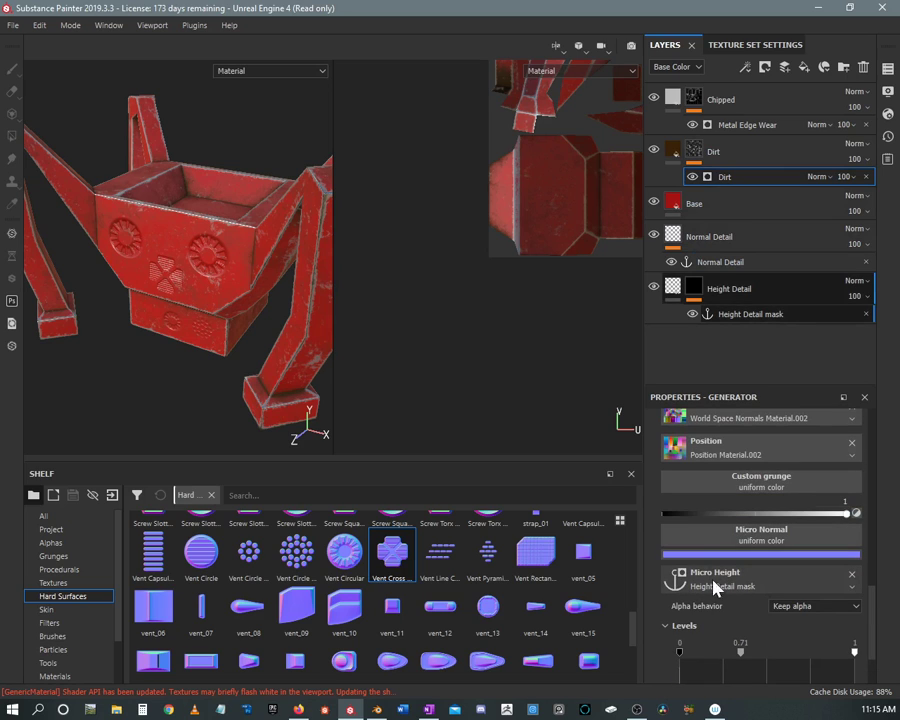
left_click(766, 540)
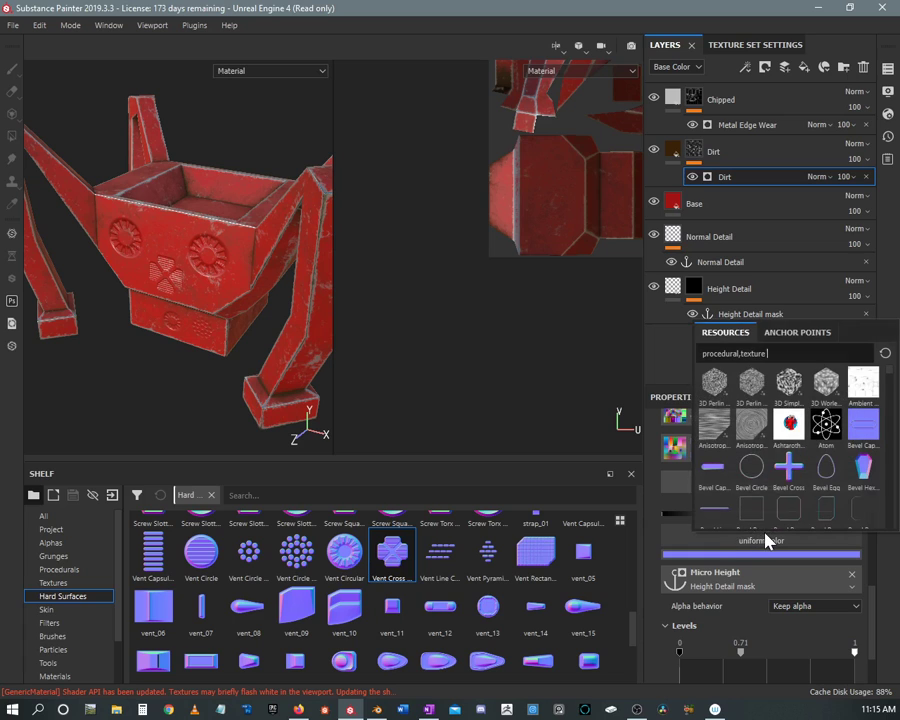
left_click(795, 335)
left_click(737, 375)
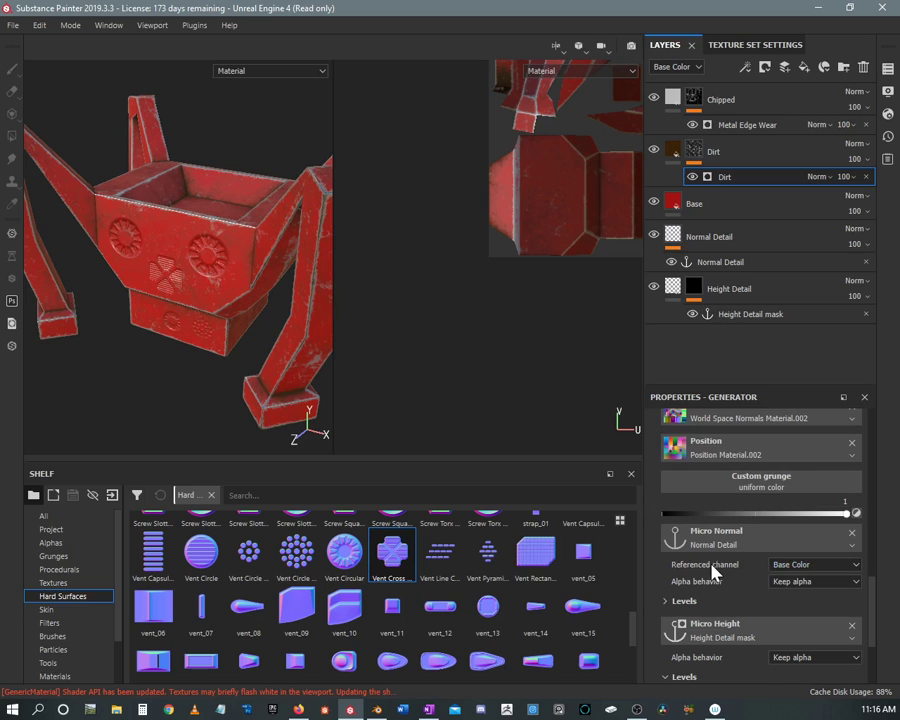
left_click(796, 567)
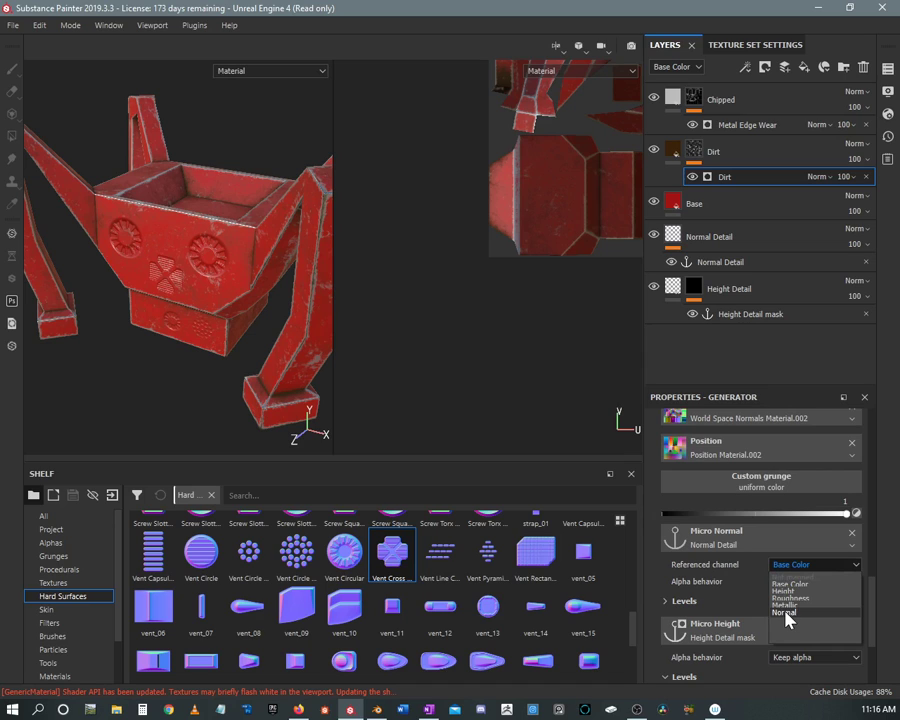
left_click(785, 614)
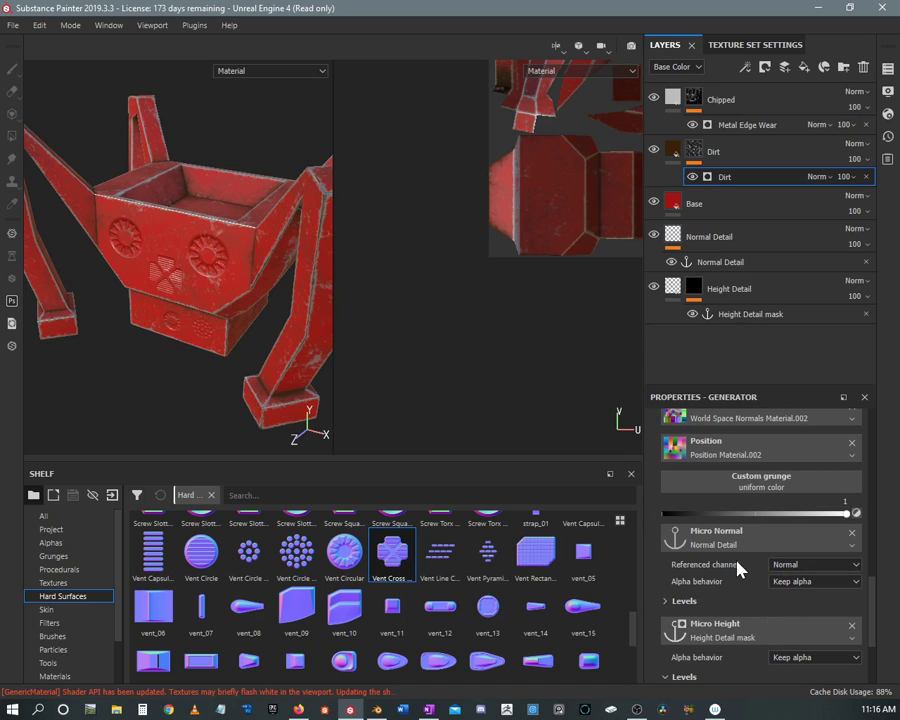
Turn on Micro Normal in the Dirt generator's micro details and inspect the dirt around the stamped vents
scroll(733, 590, "up", 1)
scroll(733, 590, "up", 6)
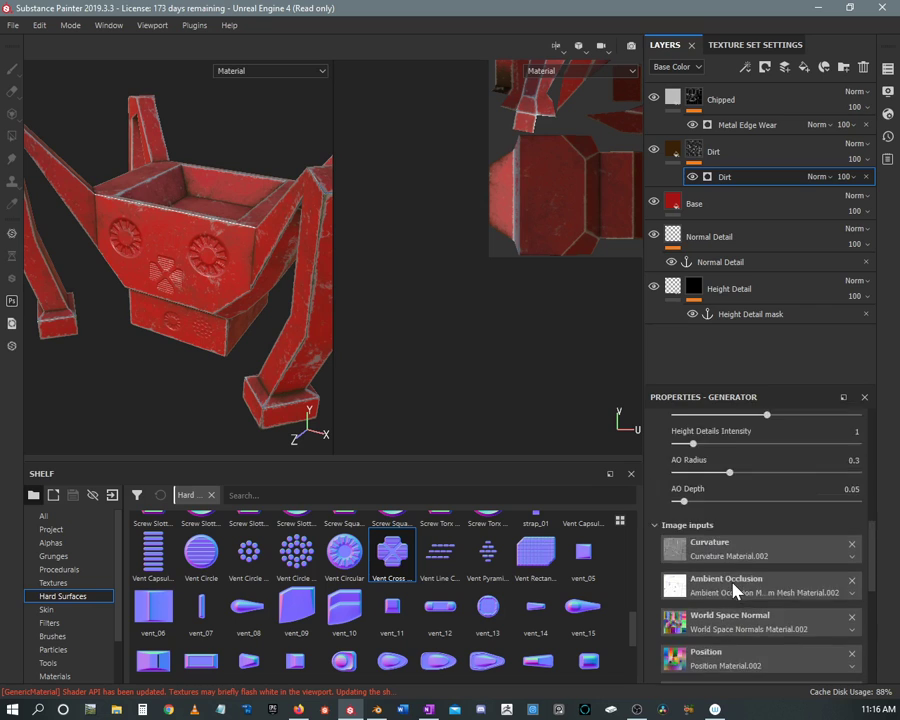
scroll(733, 590, "up", 2)
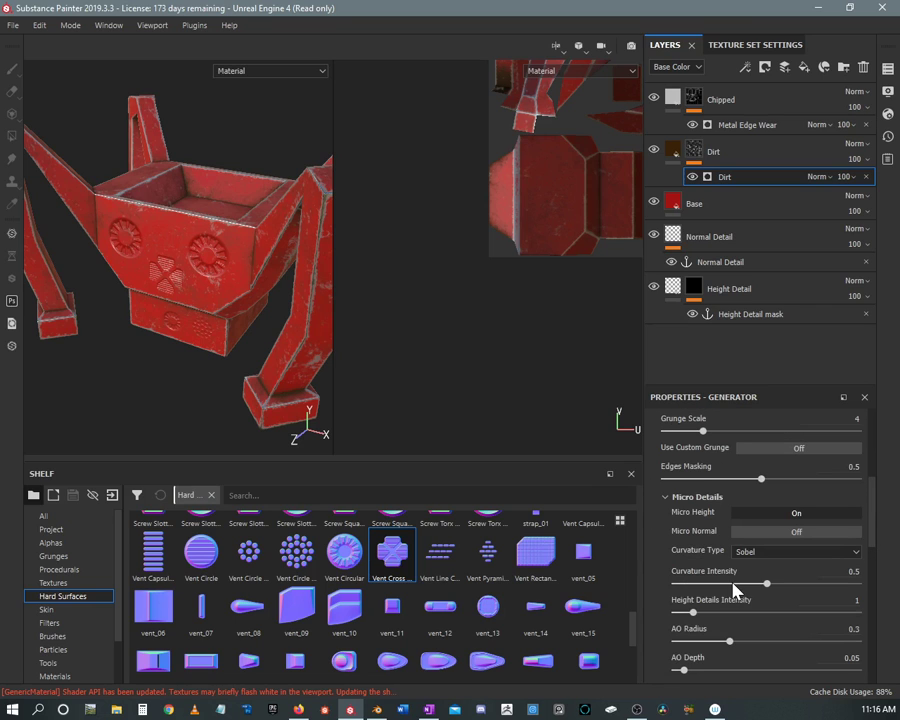
left_click(795, 537)
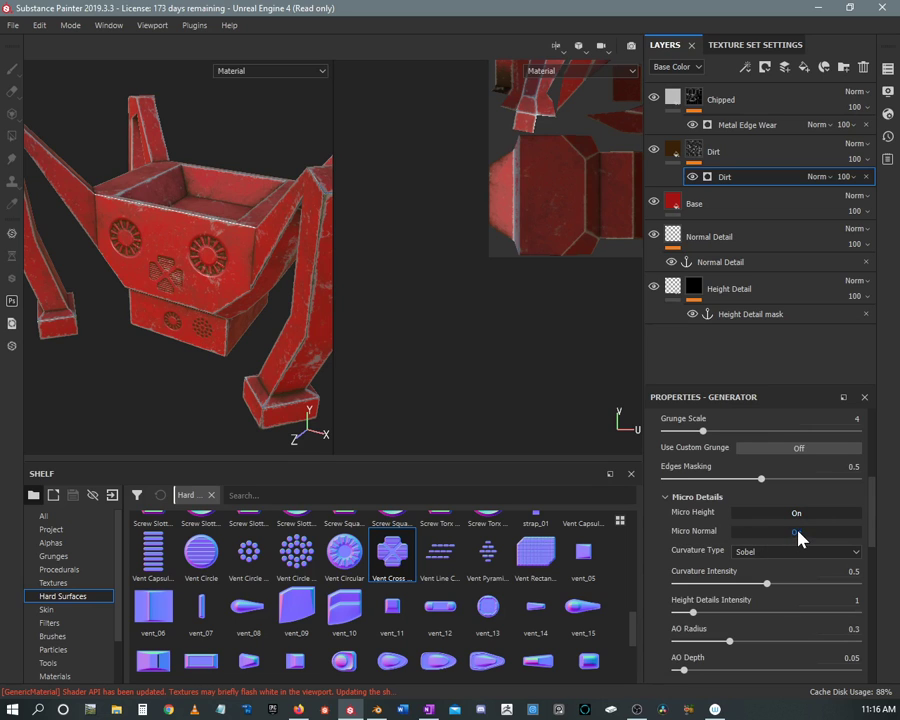
scroll(169, 249, "up", 6)
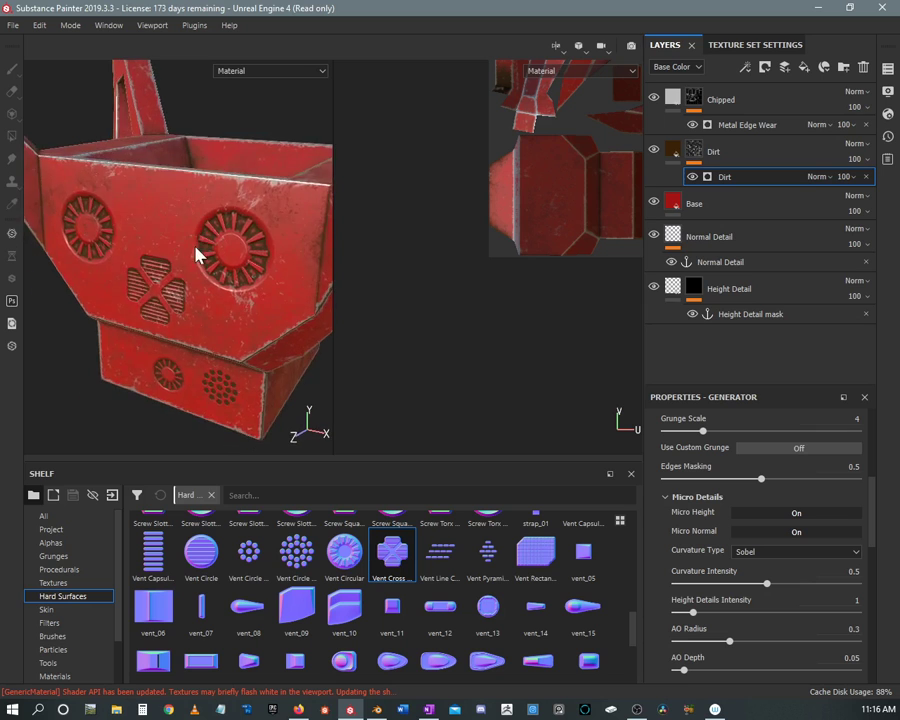
right_click_drag(193, 294, 50, 200, "alt")
left_click_drag(50, 200, 188, 298, "alt")
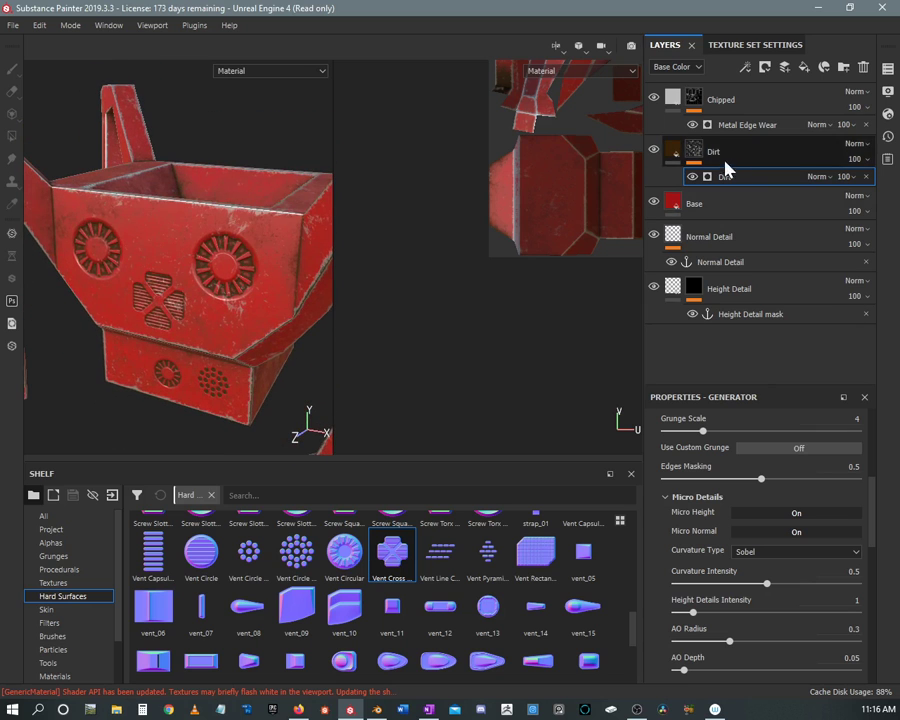
Assign the Normal Detail anchor point to the Metal Edge Wear generator's Micro Normal input, with Normal as the referenced channel
left_click(738, 127)
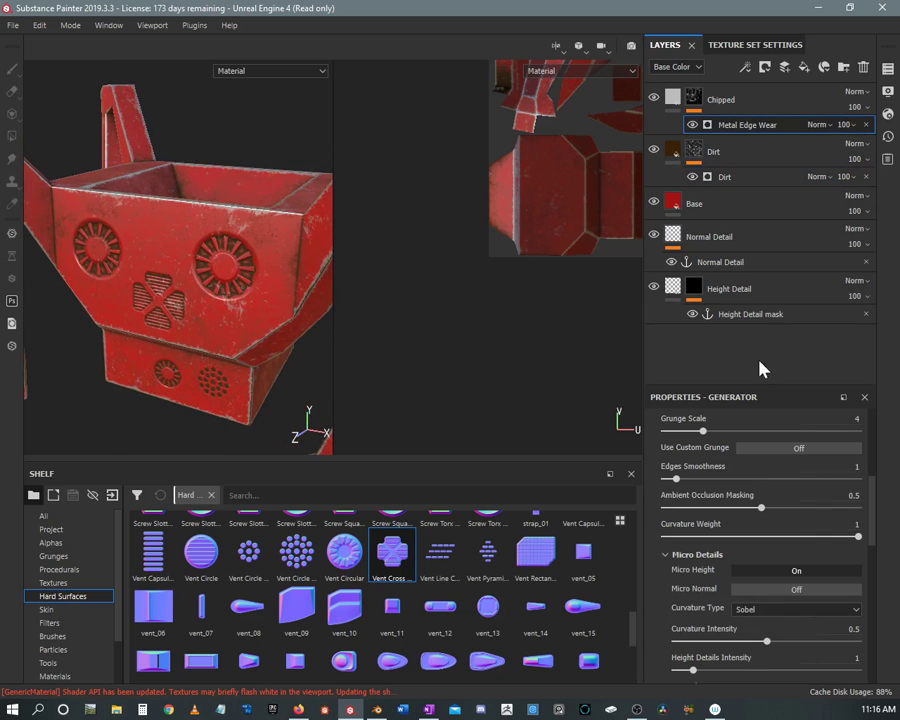
scroll(735, 539, "down", 5)
scroll(741, 538, "up", 2)
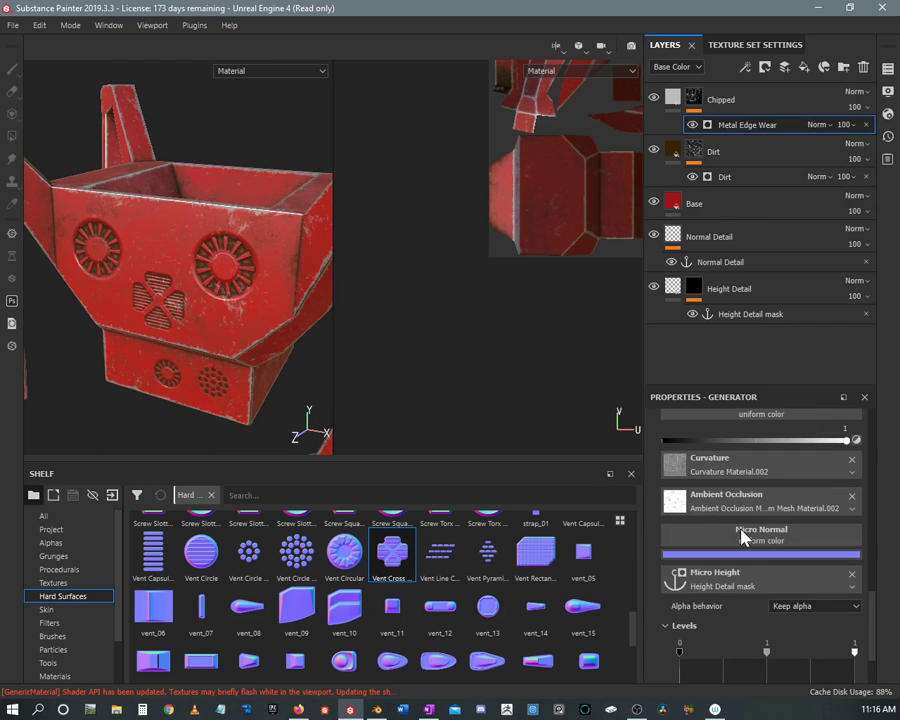
left_click(750, 530)
left_click(787, 332)
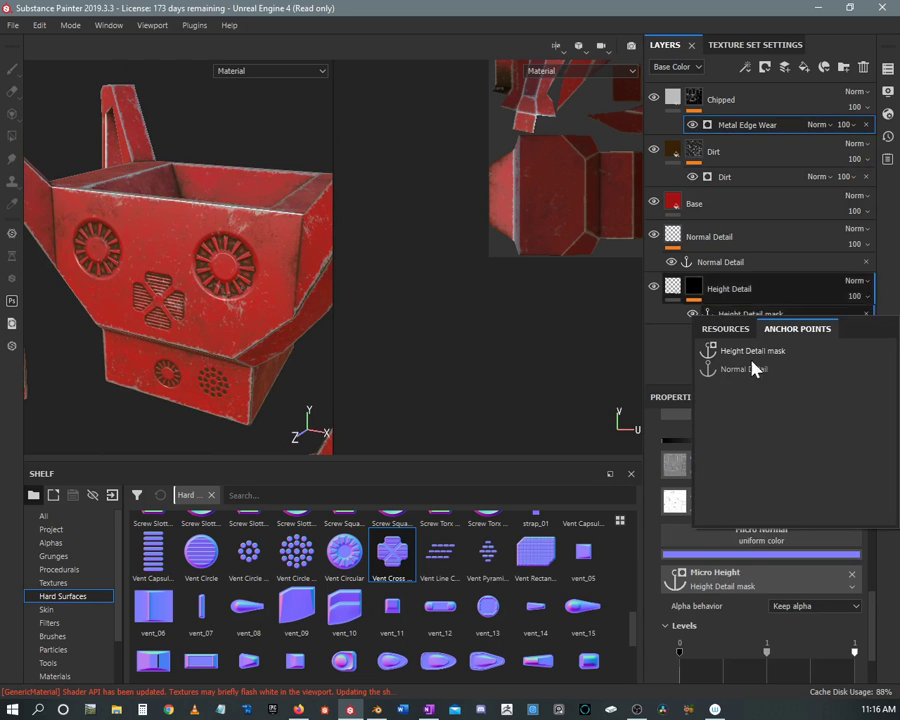
left_click(735, 370)
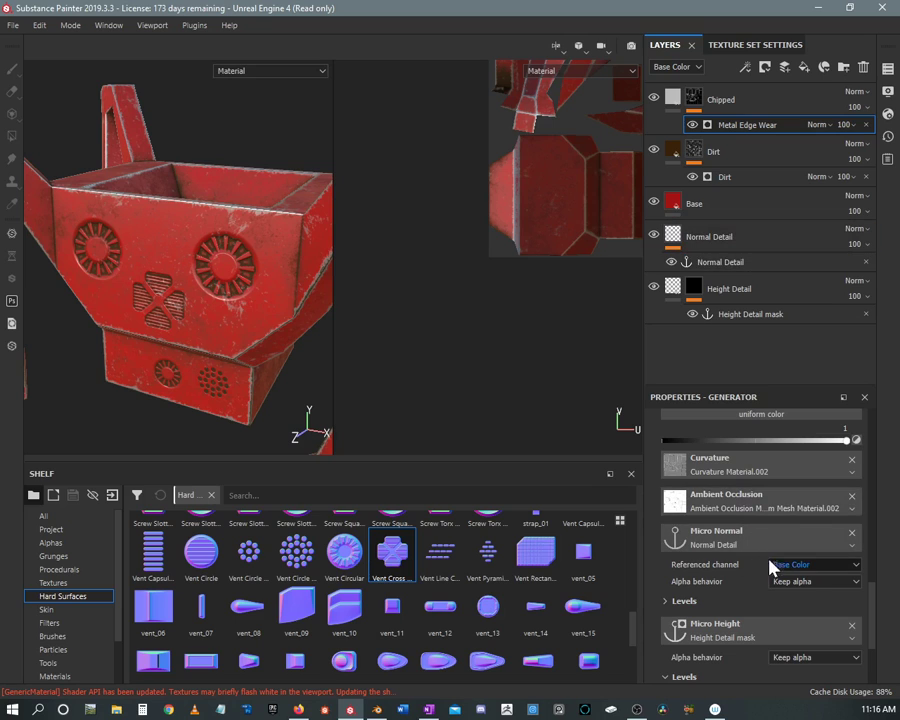
left_click(808, 566)
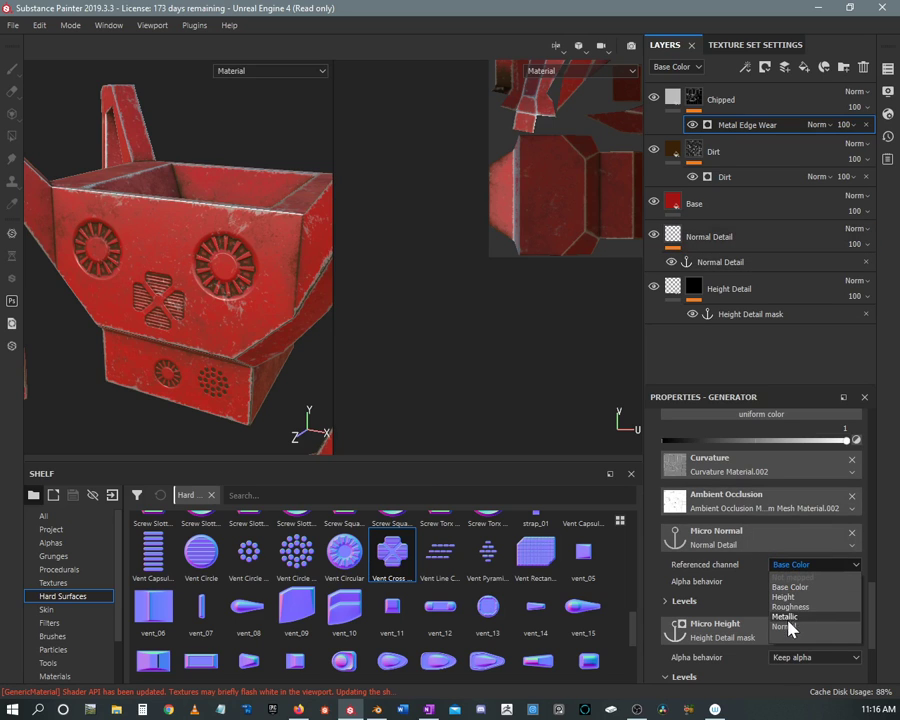
left_click(786, 627)
Turn on Micro Normal in the Metal Edge Wear generator's micro details
scroll(748, 540, "up", 8)
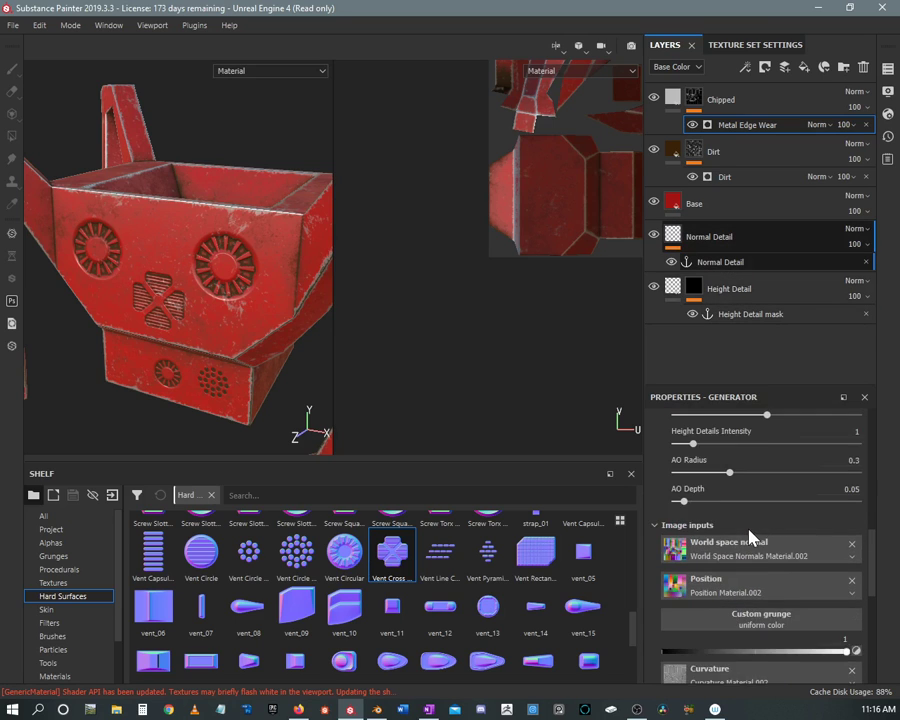
scroll(727, 537, "up", 3)
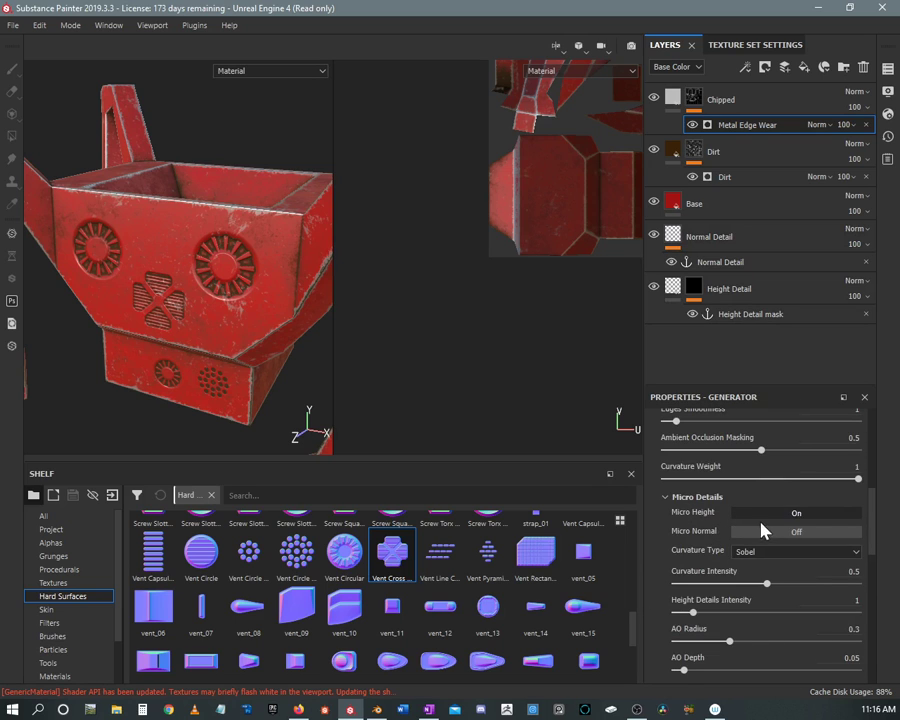
left_click(800, 538)
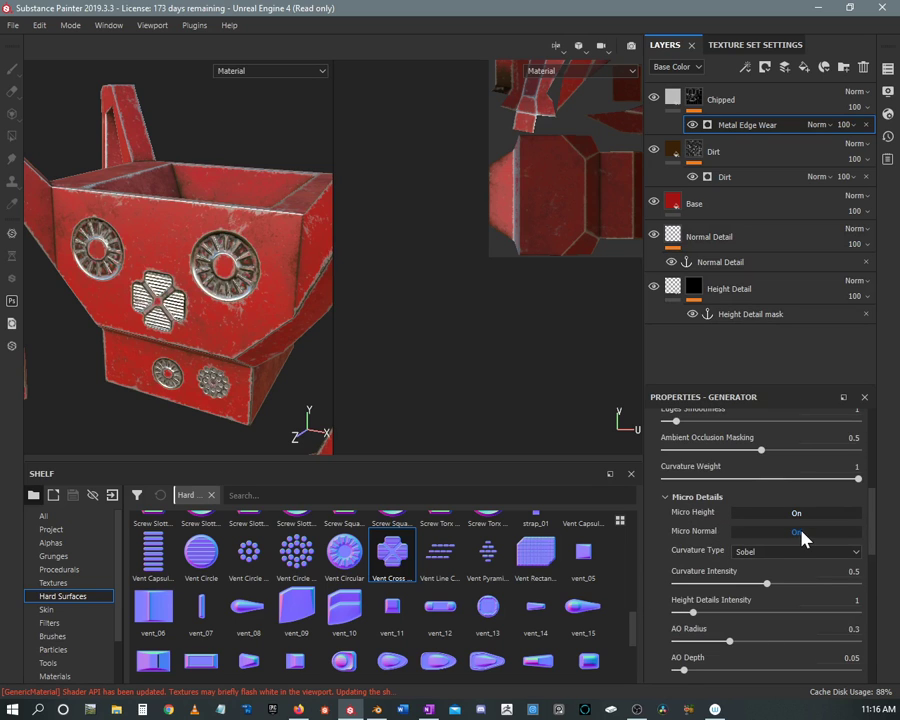
Examine the edge wear and dirt around the stamped vents on the model's body from several angles and distances
left_click_drag(228, 297, 205, 240, "alt")
right_click_drag(205, 240, 139, 135, "alt")
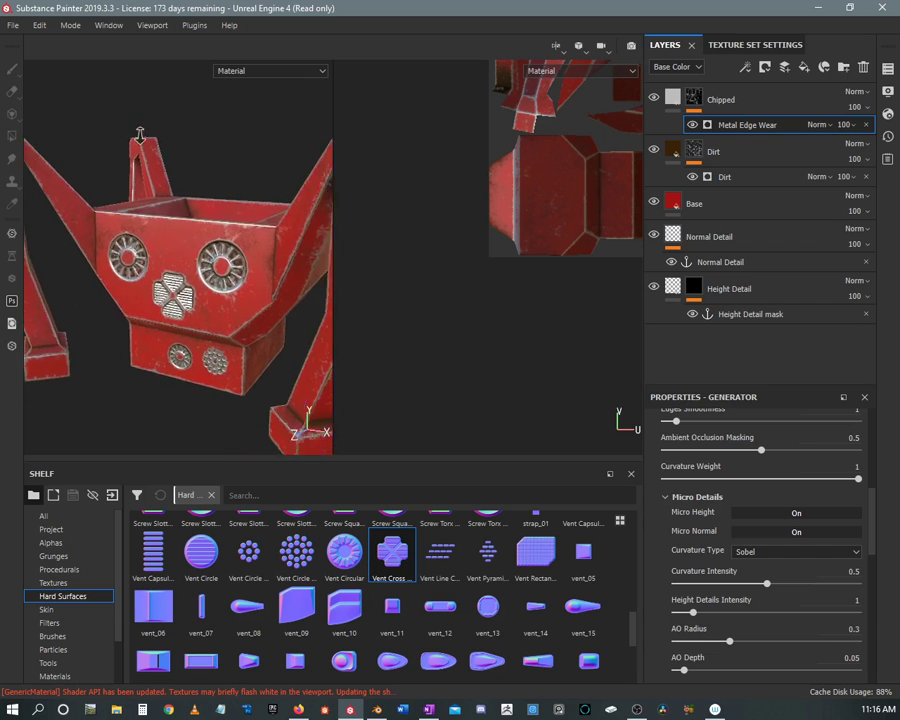
middle_click_drag(190, 180, 203, 219, "alt")
left_click_drag(203, 219, 150, 150, "alt")
right_click_drag(150, 150, 101, 85, "alt")
left_click_drag(101, 85, 144, 154, "alt")
right_click_drag(144, 154, 196, 258, "alt")
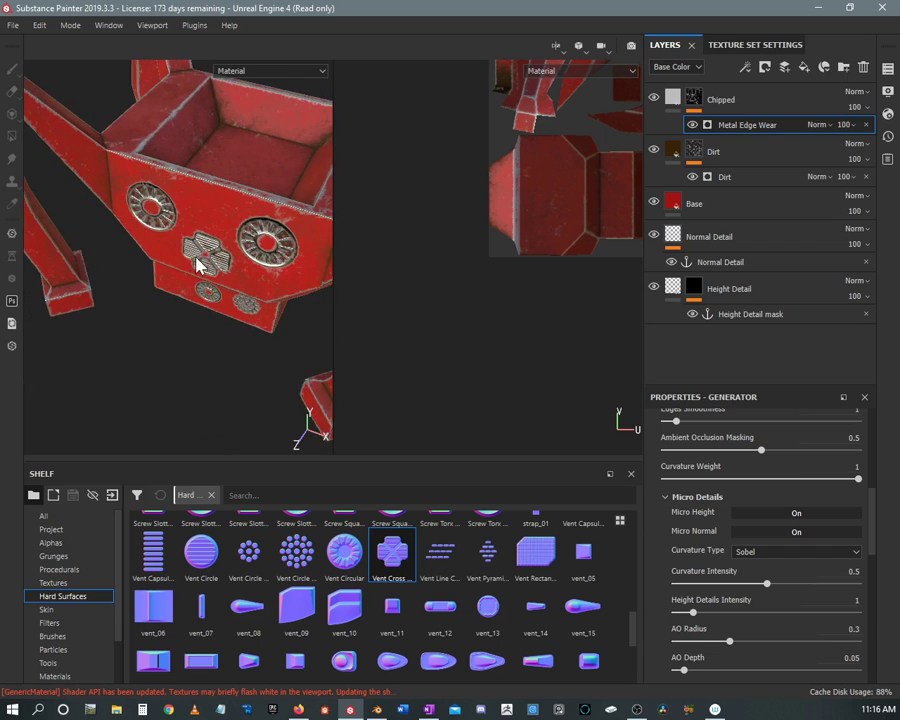
middle_click_drag(196, 258, 183, 319, "alt")
mouse_move(183, 319)
left_mouse_down("alt")
mouse_move(184, 280)
mouse_move(178, 305)
left_mouse_up("alt")
right_click_drag(178, 305, 151, 197, "alt")
left_click_drag(151, 197, 212, 222, "alt")
right_click_drag(212, 222, 232, 284, "alt")
left_click_drag(232, 284, 206, 316, "alt")
right_click_drag(206, 316, 130, 208, "alt")
left_click_drag(130, 208, 138, 224, "alt")
right_click_drag(138, 224, 161, 270, "alt")
left_click_drag(161, 275, 183, 262, "alt")
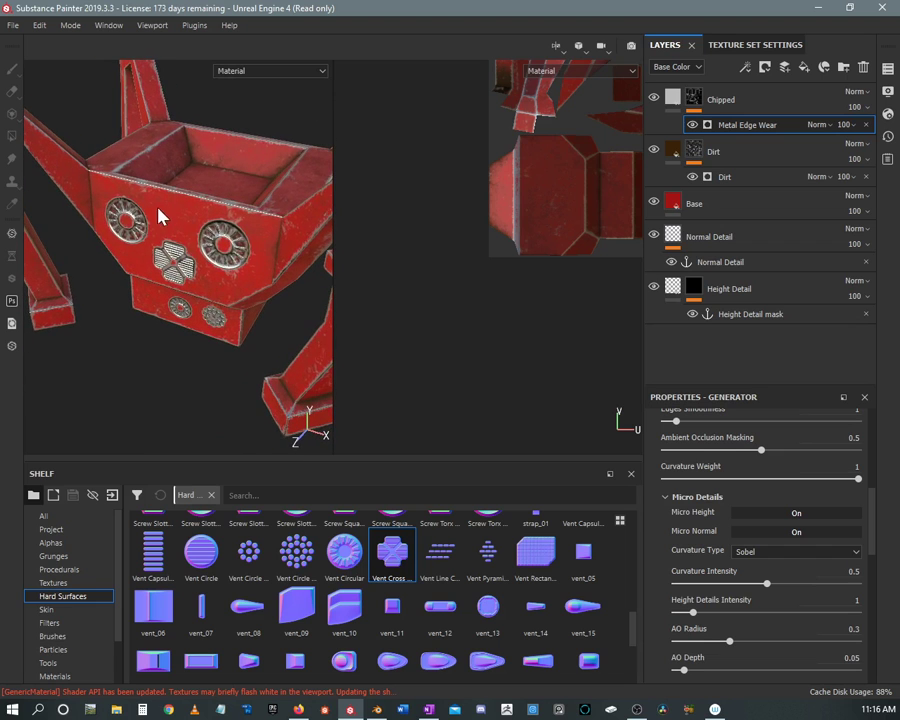
right_click_drag(158, 209, 78, 136, "alt")
left_click_drag(78, 136, 158, 219, "alt")
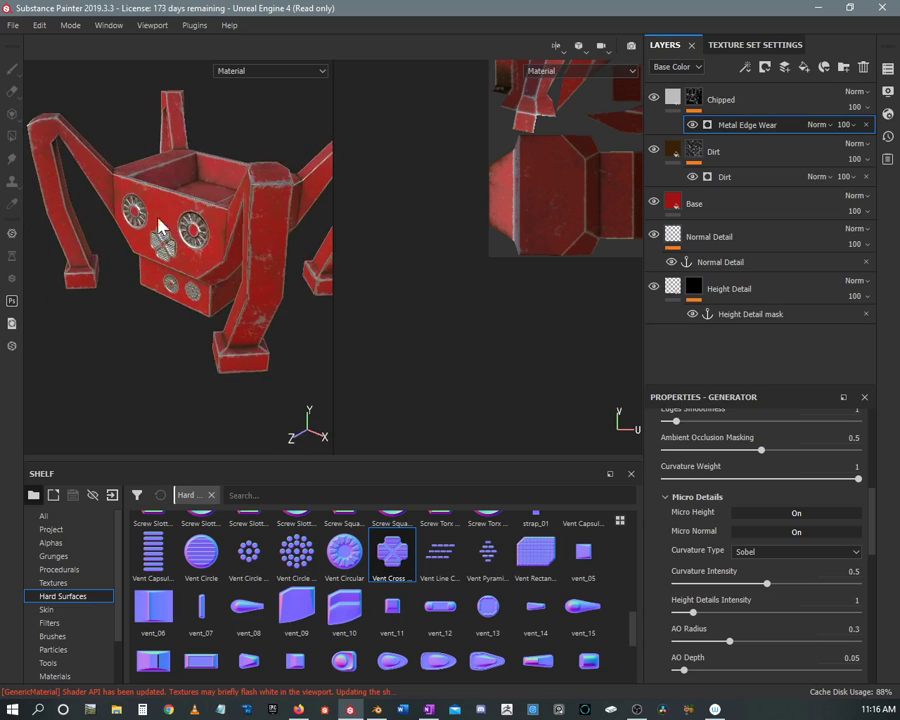
right_click_drag(158, 219, 184, 255, "alt")
left_click_drag(184, 255, 201, 260, "alt")
right_click_drag(201, 260, 202, 288, "alt")
mouse_move(202, 288)
left_mouse_down("alt")
mouse_move(300, 222)
mouse_move(187, 265)
mouse_move(196, 292)
left_mouse_up("alt")
right_click_drag(196, 292, 186, 650, "alt")
left_click_drag(233, 321, 240, 286, "alt")
right_click_drag(240, 286, 204, 214, "alt")
left_click_drag(204, 214, 181, 226, "alt")
right_click_drag(181, 226, 64, 115, "alt")
mouse_move(200, 178)
left_mouse_down("alt")
mouse_move(238, 152)
mouse_move(217, 170)
left_mouse_up("alt")
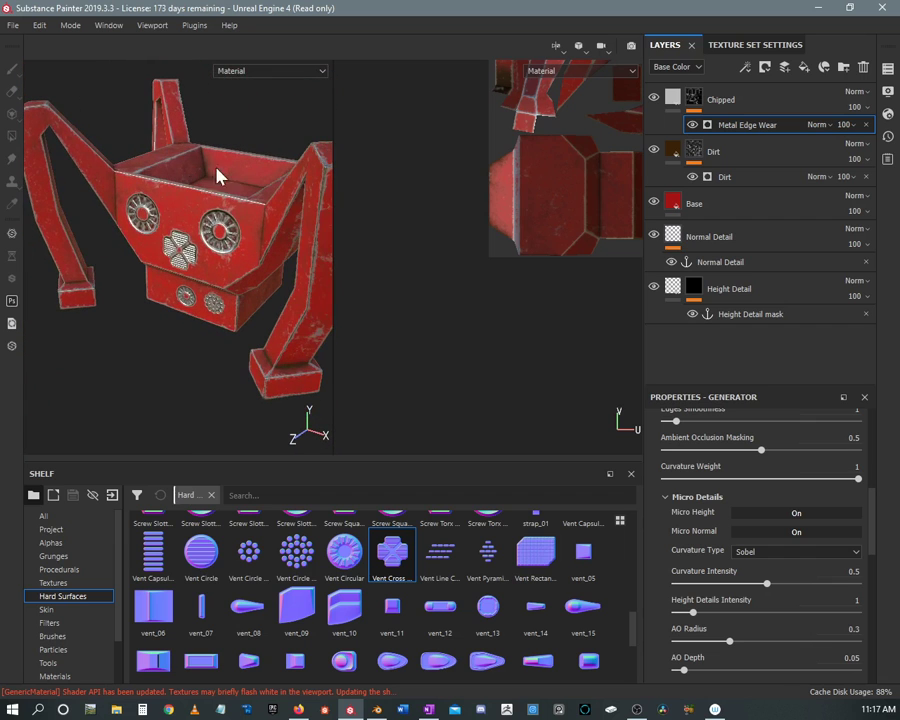